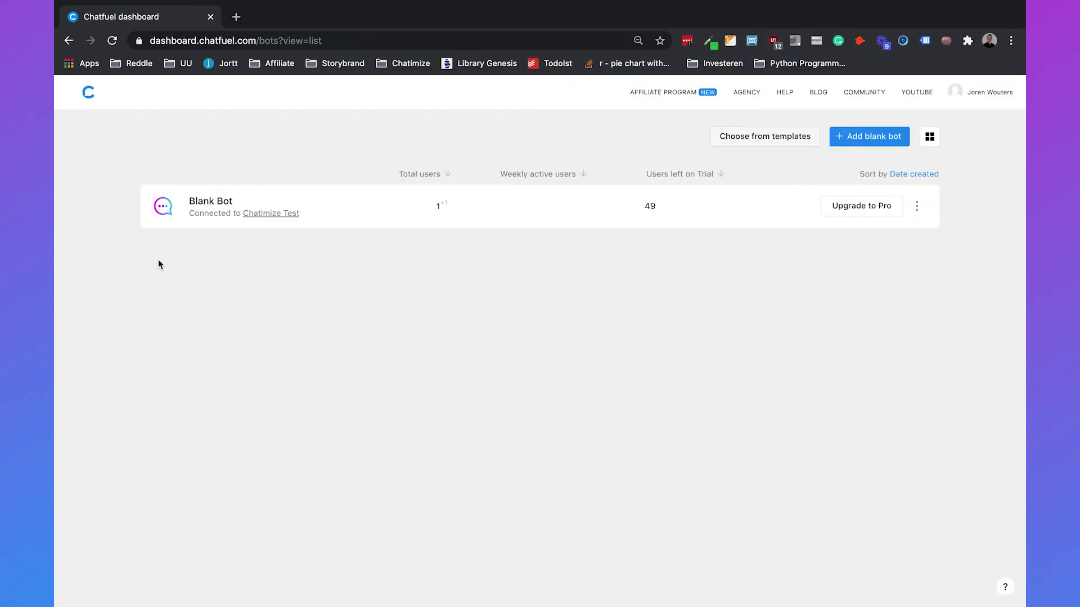
Step: Open the Blank Bot from the bot list and go to its Flows editor
click(162, 210)
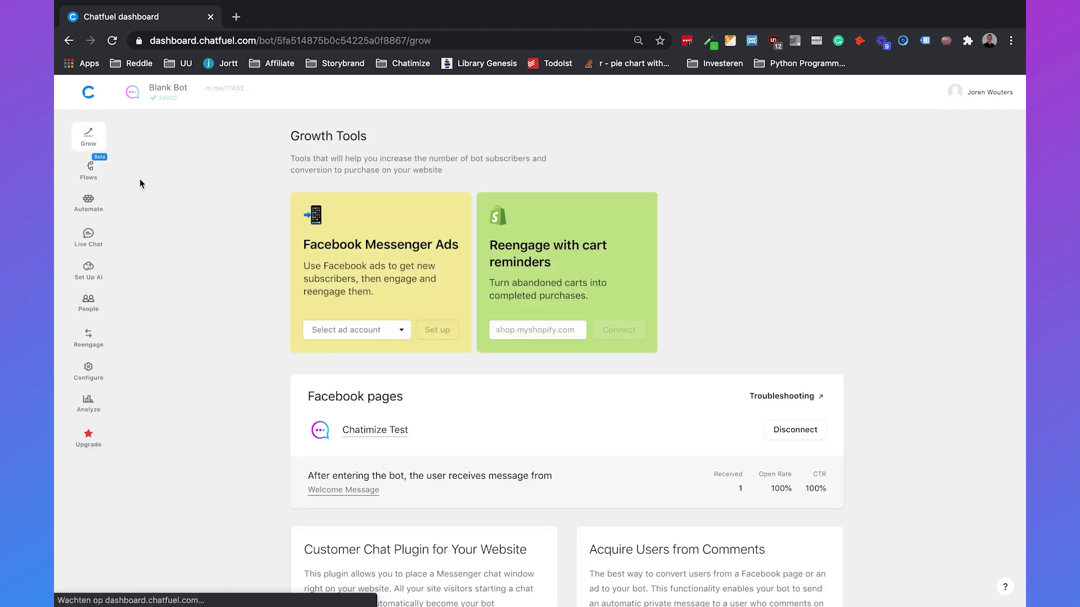
click(90, 175)
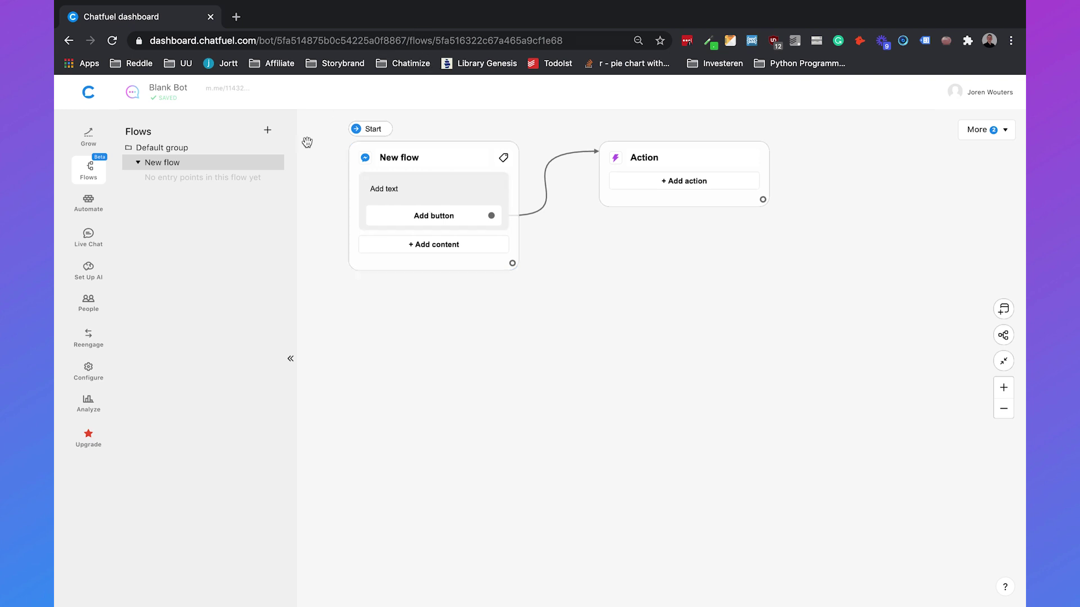
Step: Create a new flow group named 'Restaurant flows'
click(268, 132)
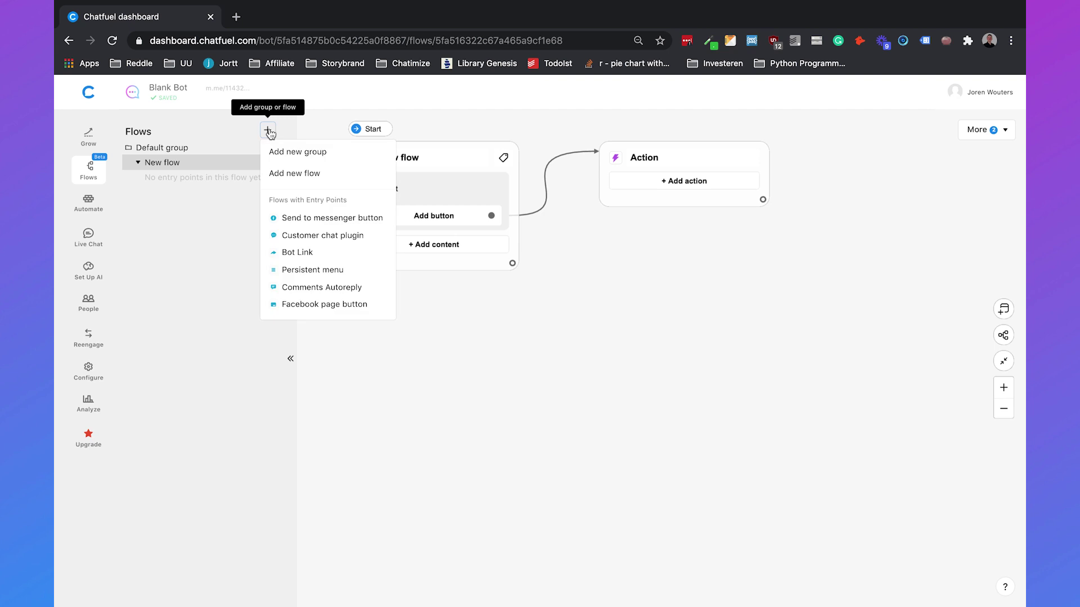
click(299, 153)
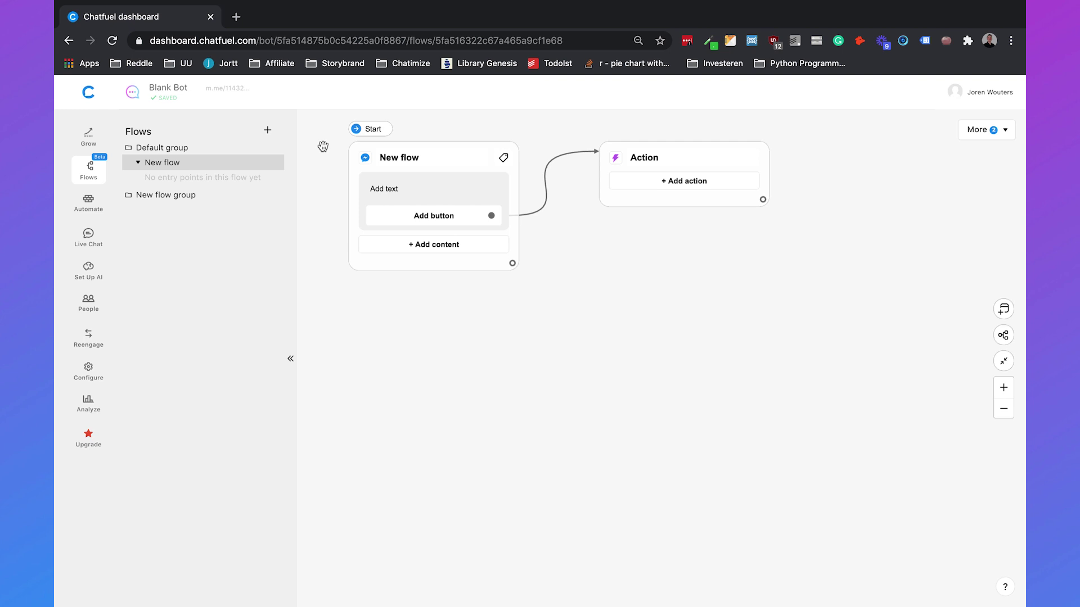
double_click(185, 195)
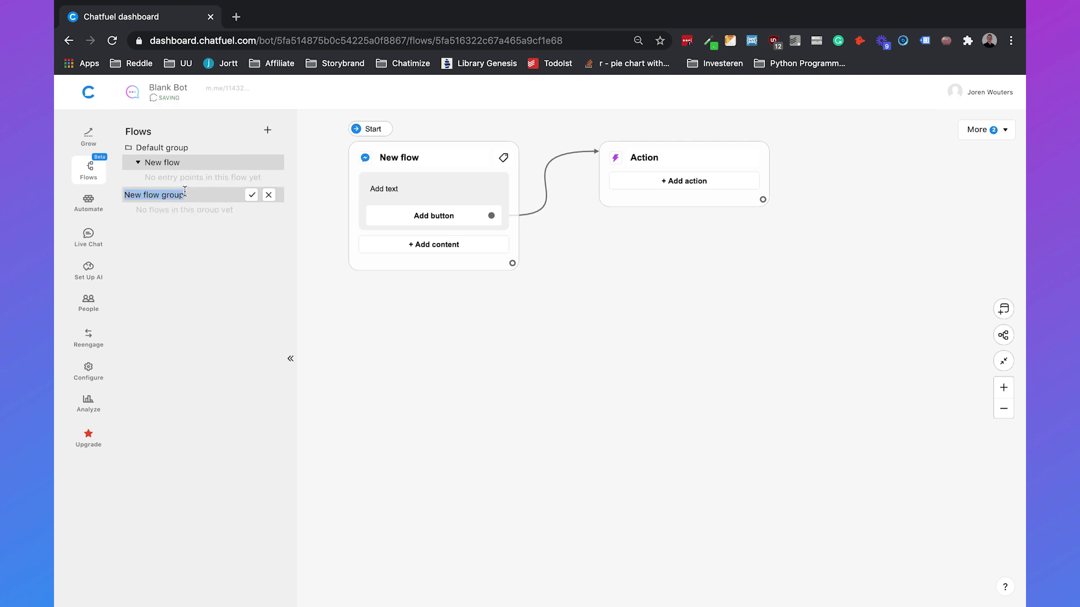
text(Restaurant c)
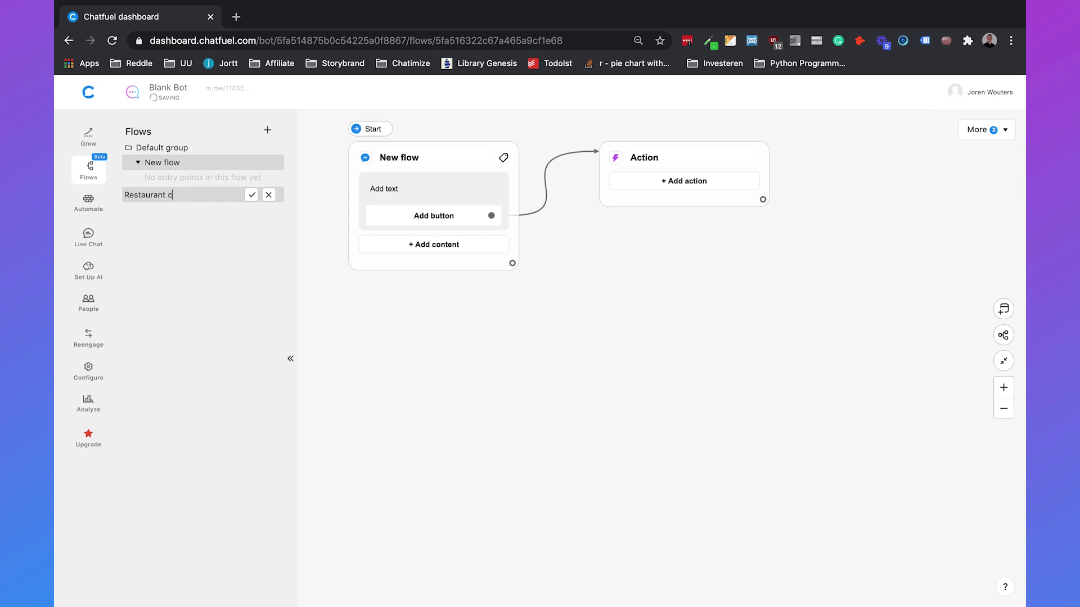
key(BackSpace)
text(flows)
click(252, 195)
Step: Add a flow to the group and rename it 'Restaurant Menu'
click(251, 195)
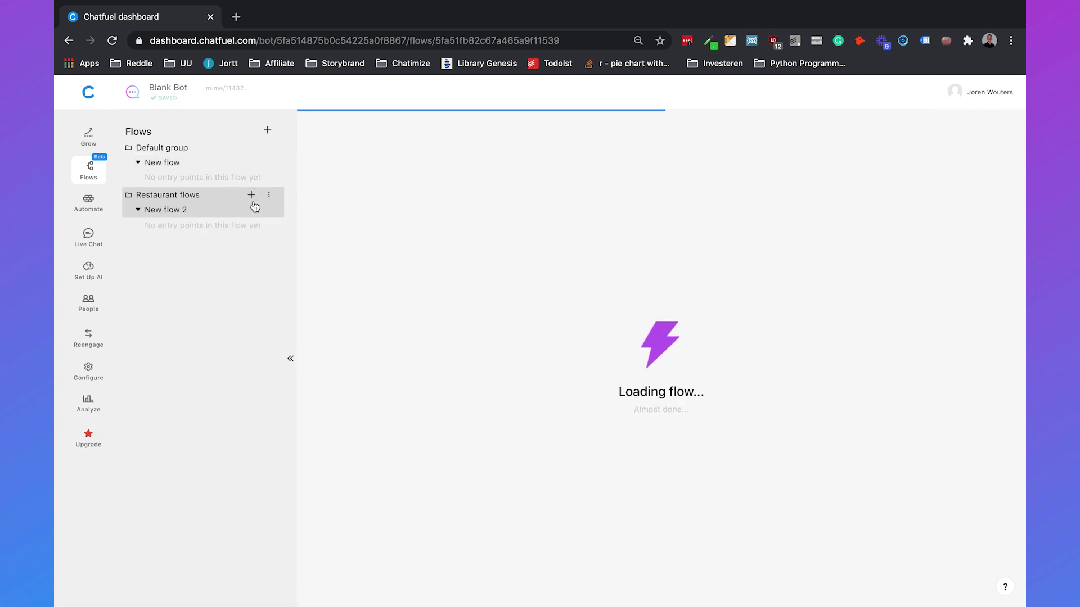
click(268, 209)
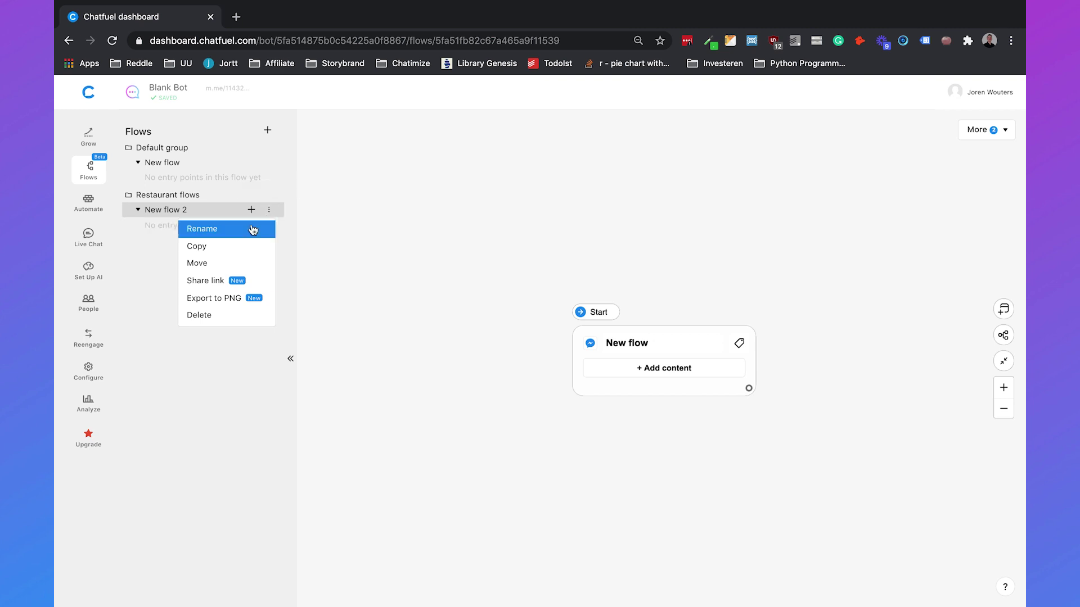
click(221, 230)
text(Restaurant Menu)
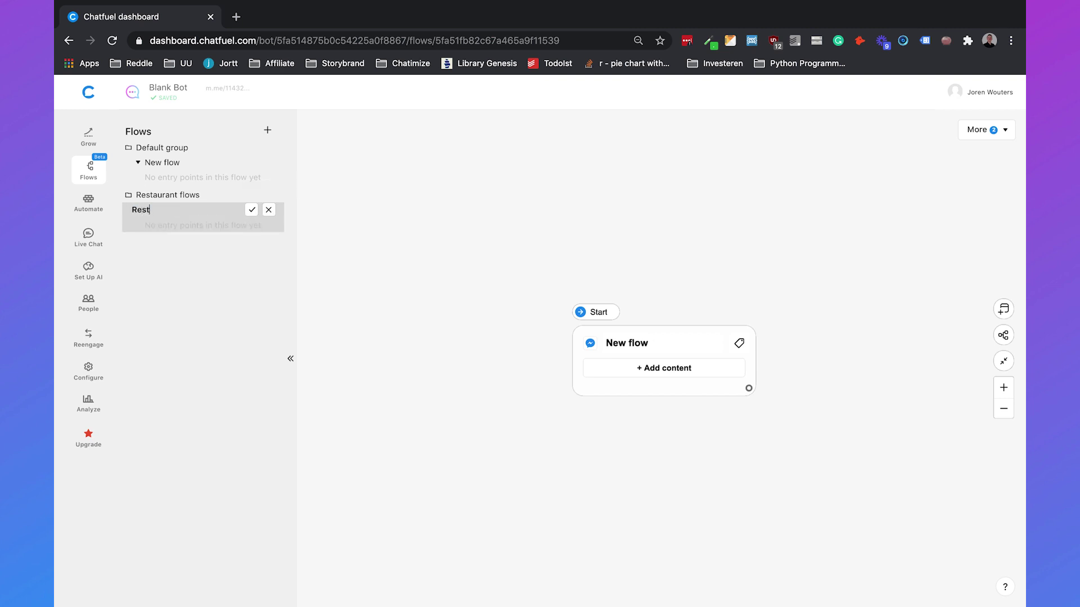
click(252, 210)
Step: Add a Text + Buttons card to the Restaurant Menu starting block
click(654, 250)
drag(655, 250, 496, 227)
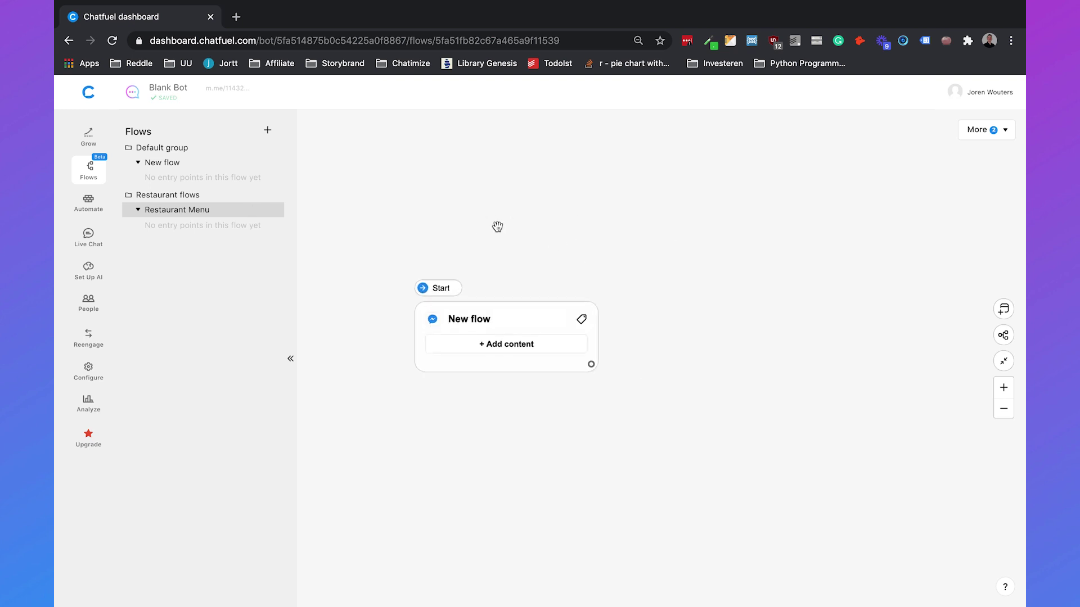
mouse_move(499, 303)
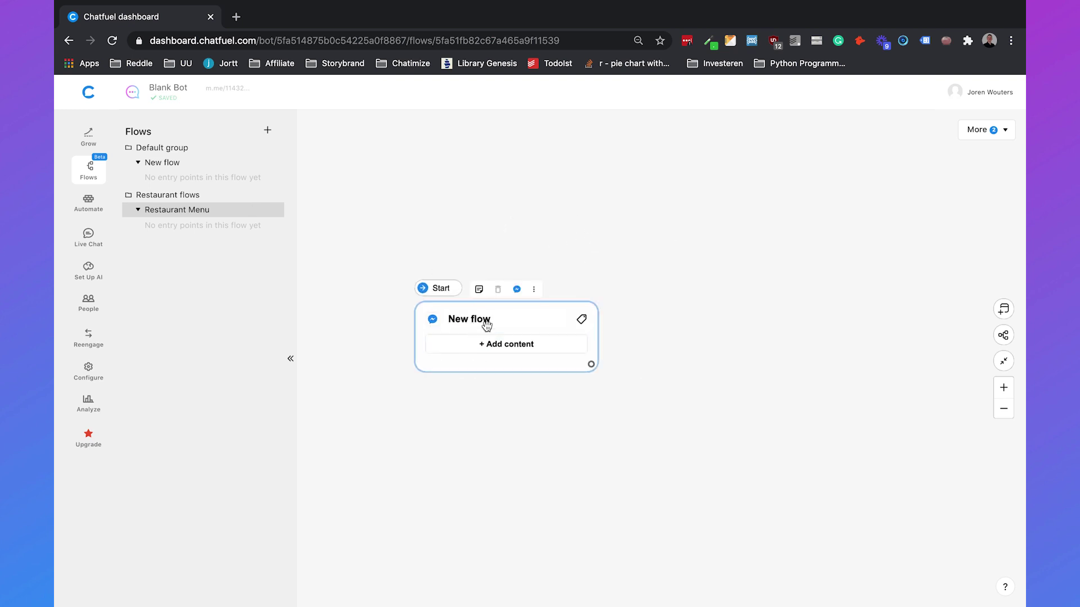
click(475, 344)
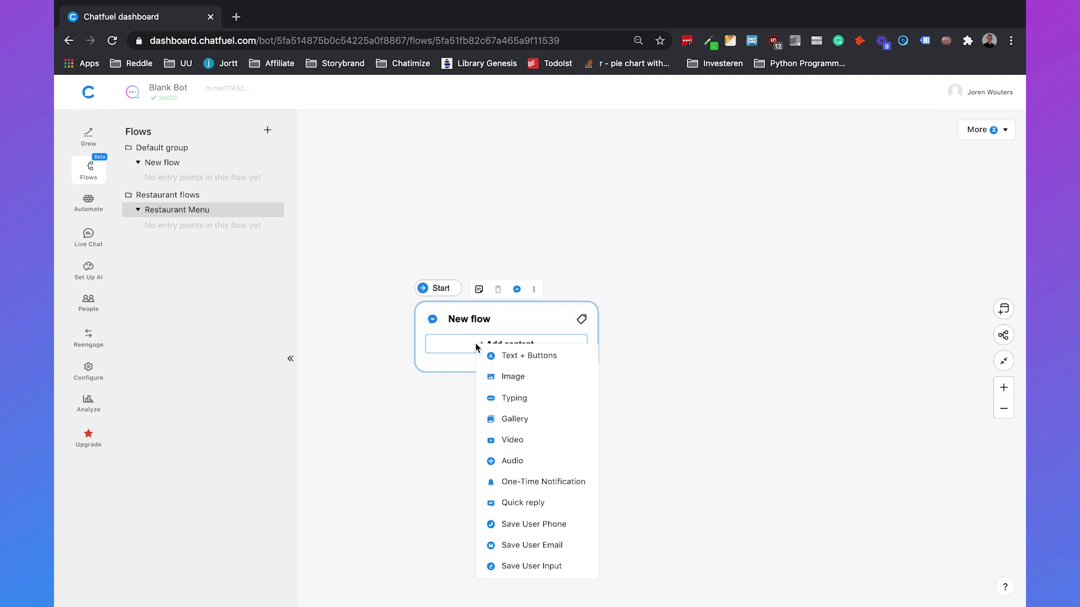
click(512, 357)
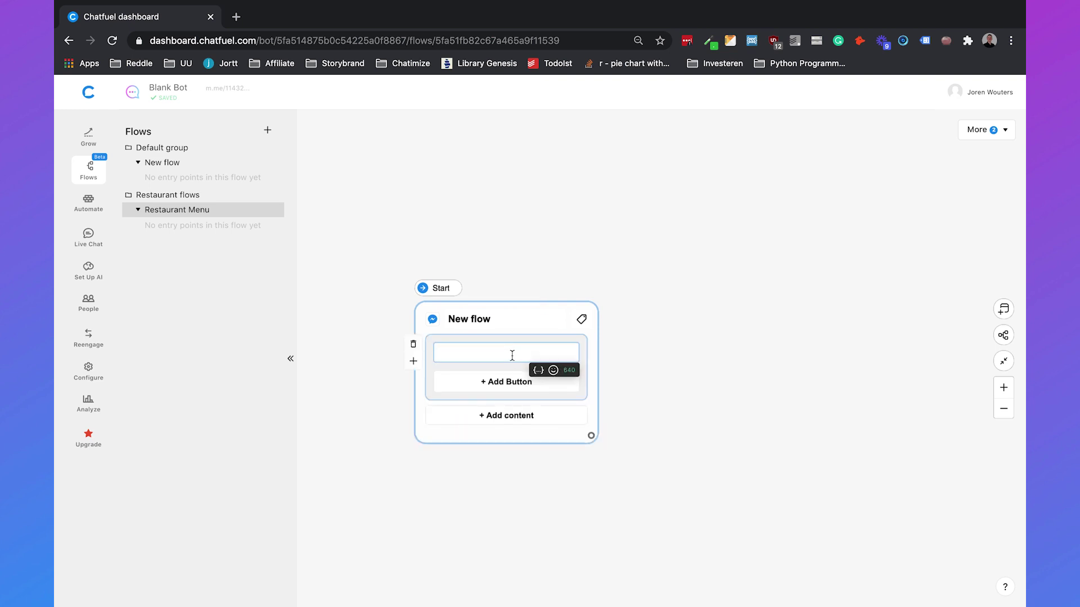
Step: Write 'Allright, {{first name}}!' with 'Here are our most famous meals:' on the next line
text(Allright, {{first)
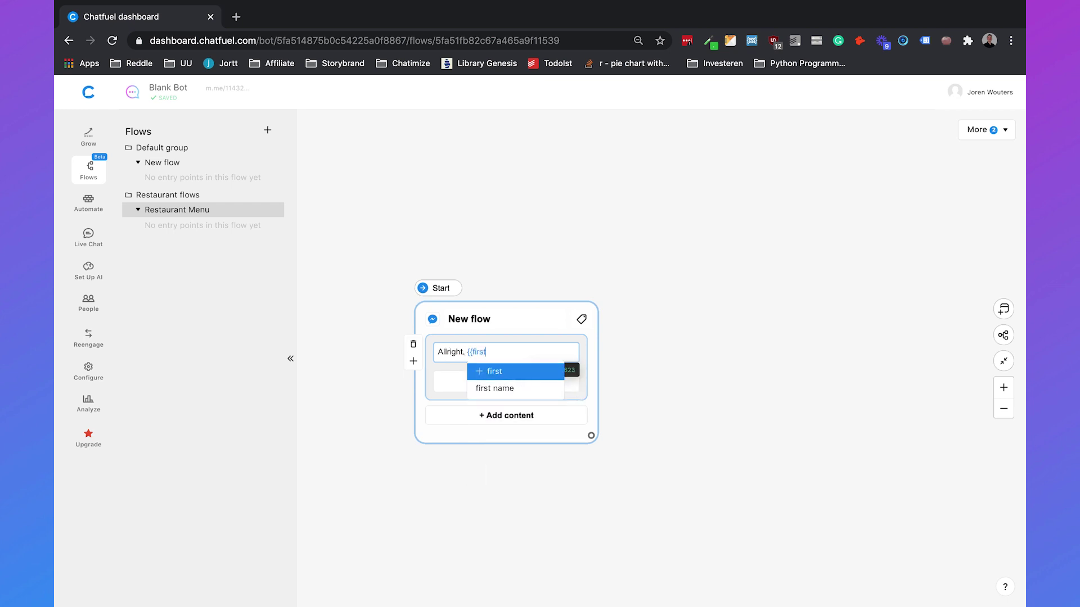
key(Down)
key(Return)
text(!)
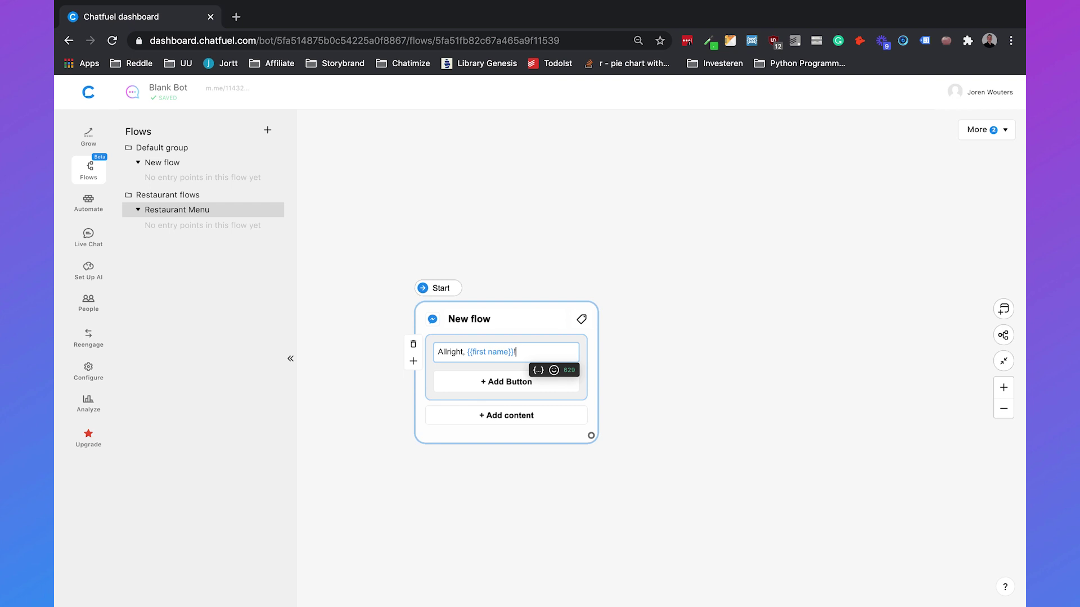
key(Return)
key(Return)
text(J)
key(BackSpace)
text(He)
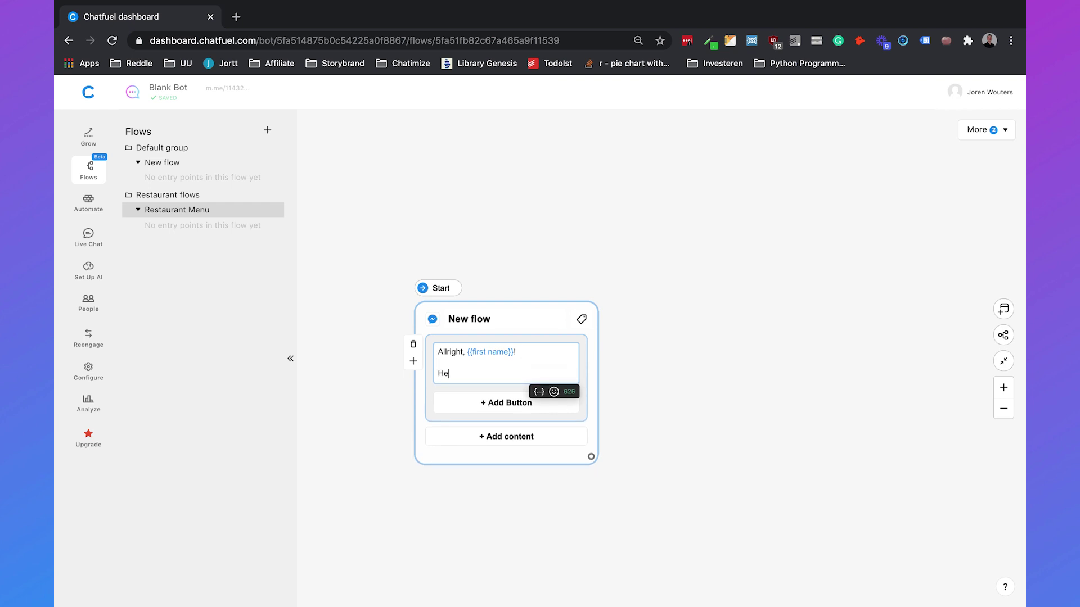
text(re are our most famous meals:)
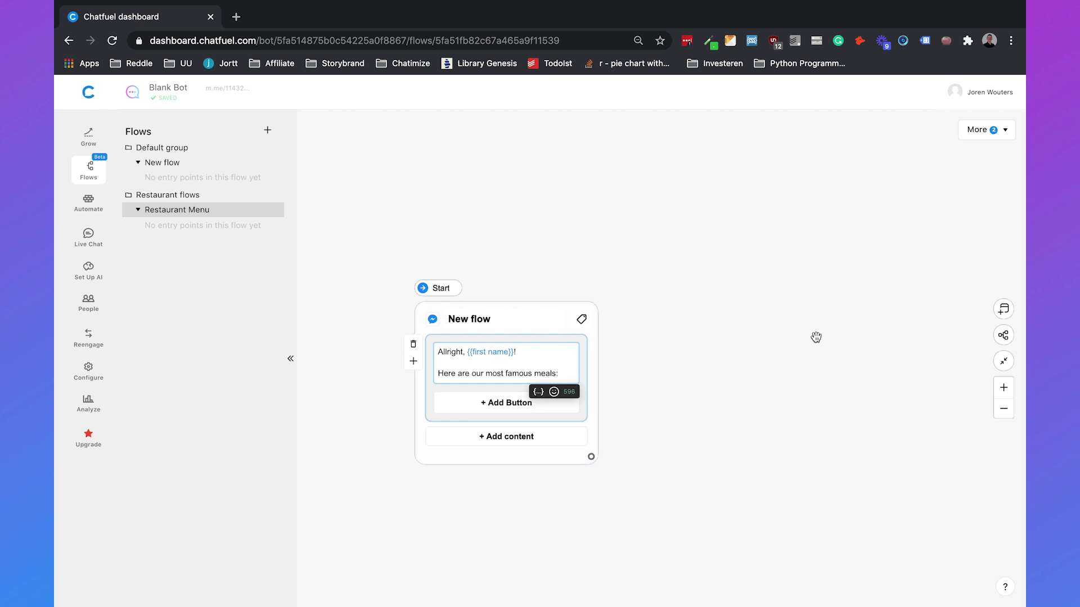
drag(530, 316, 537, 304)
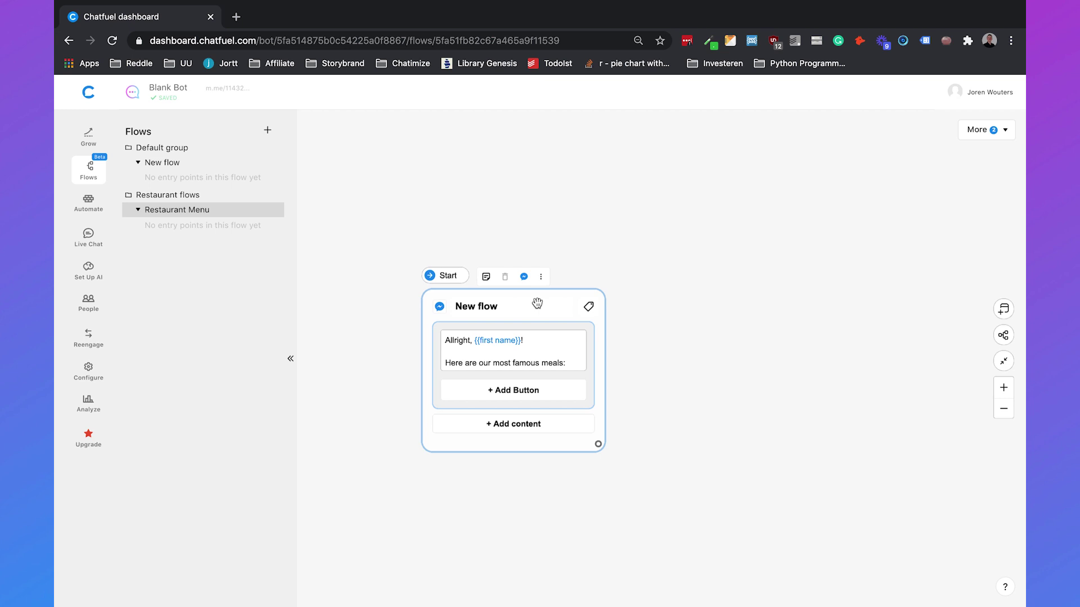
Step: Add a gallery card titled 'Pizza' with subtitle 'The best pizza you've ever had!'
click(485, 426)
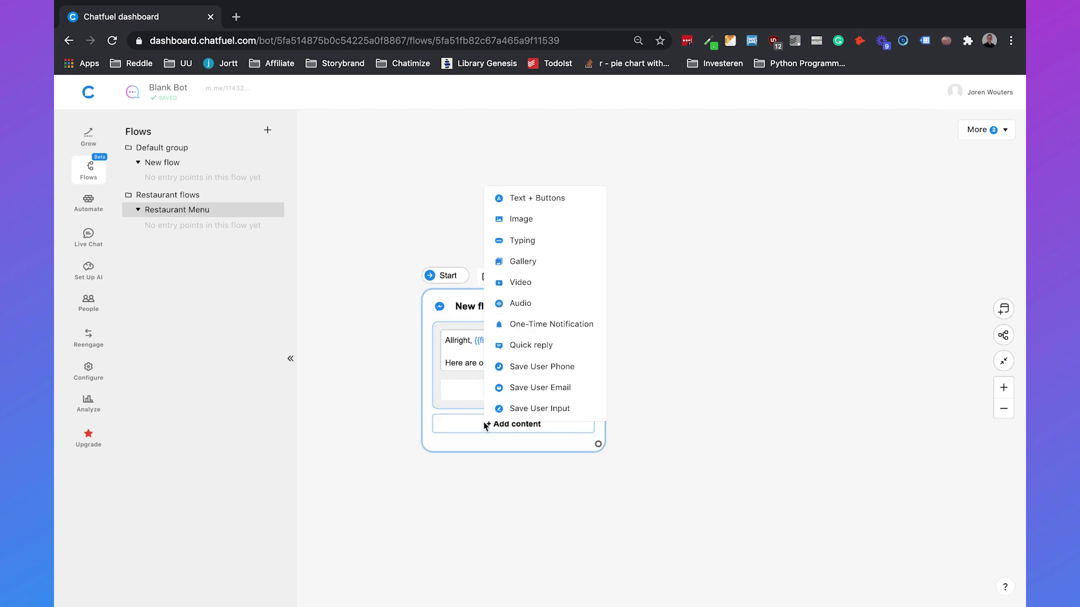
click(518, 259)
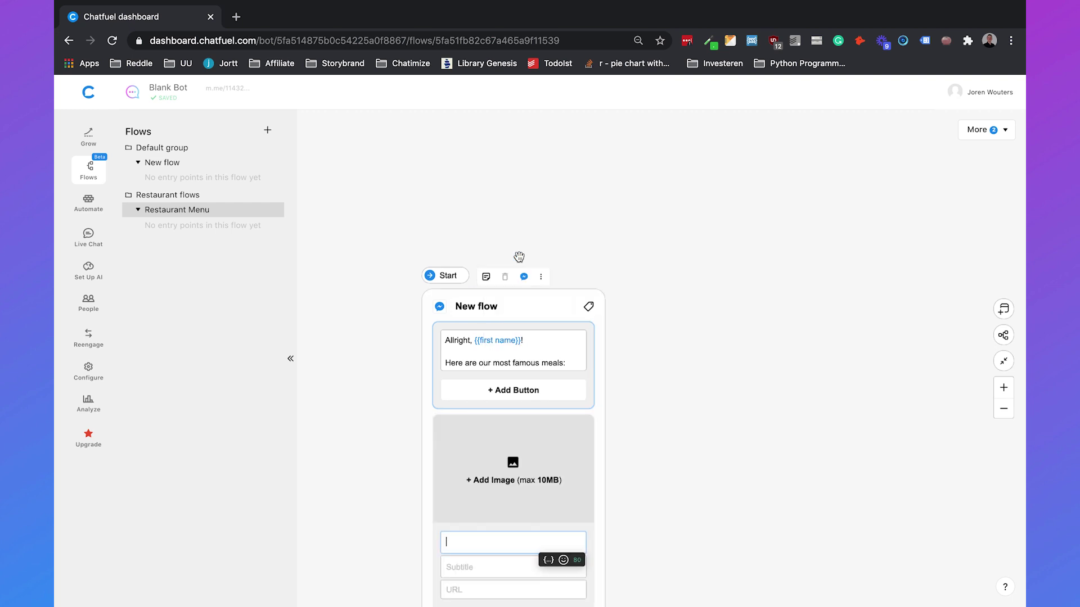
drag(703, 417, 709, 254)
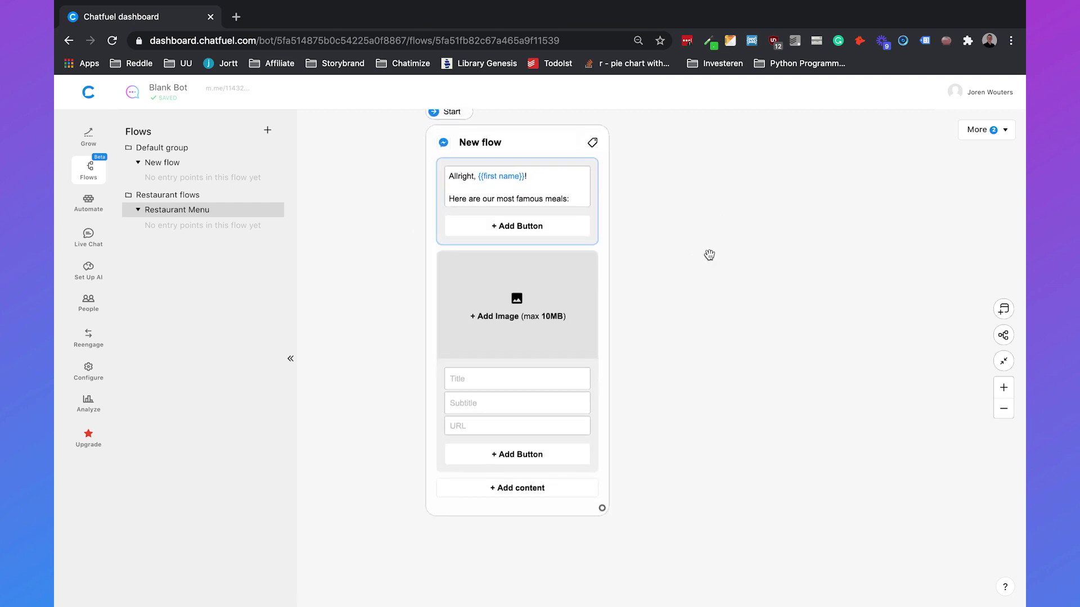
click(484, 378)
click(485, 401)
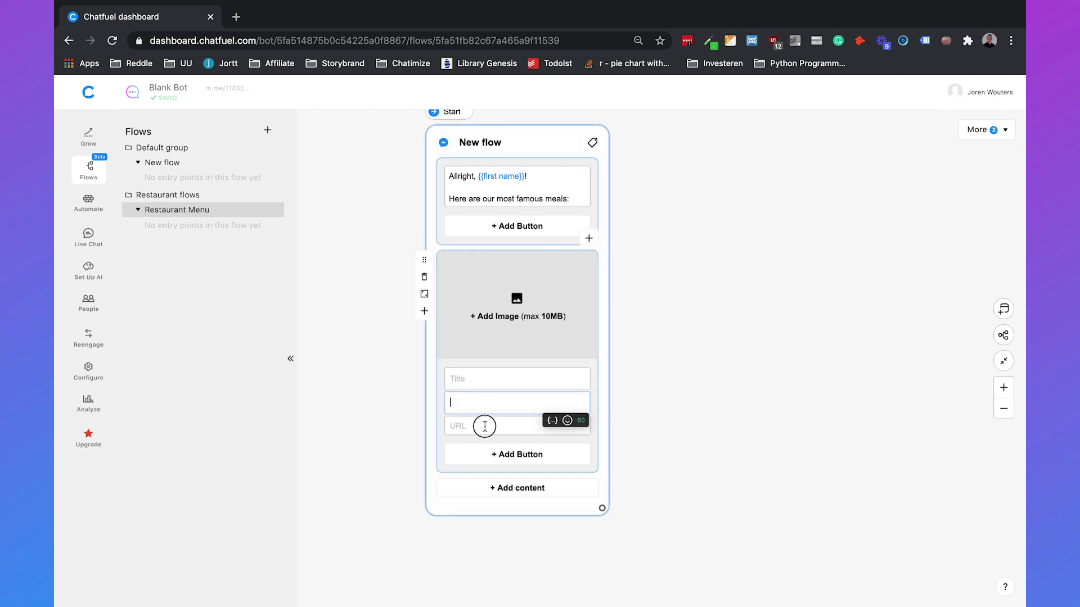
click(484, 426)
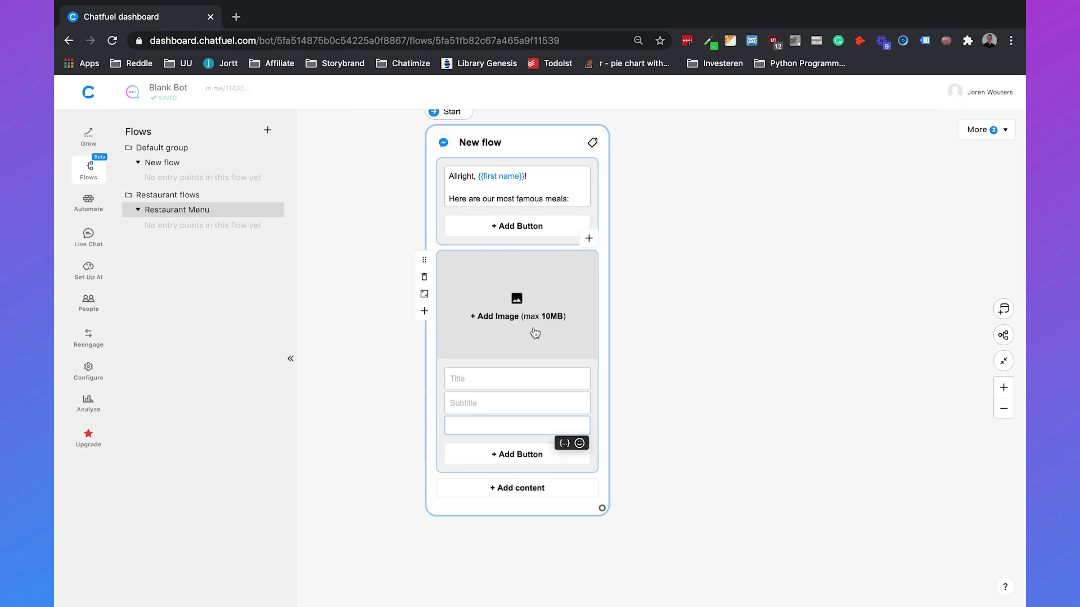
click(497, 376)
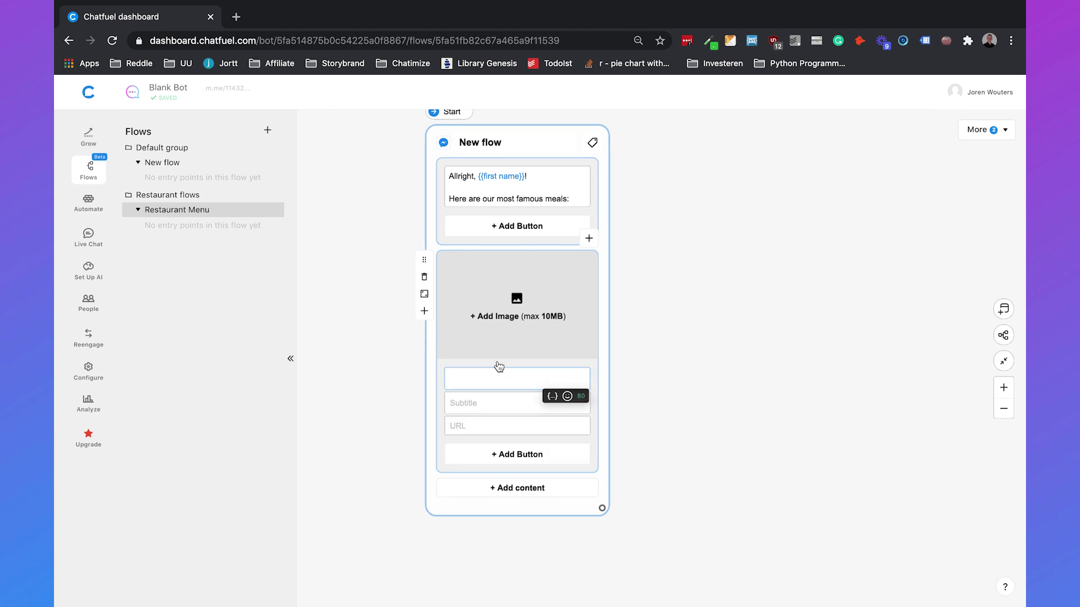
text(Pizza)
click(482, 399)
text(The best piz)
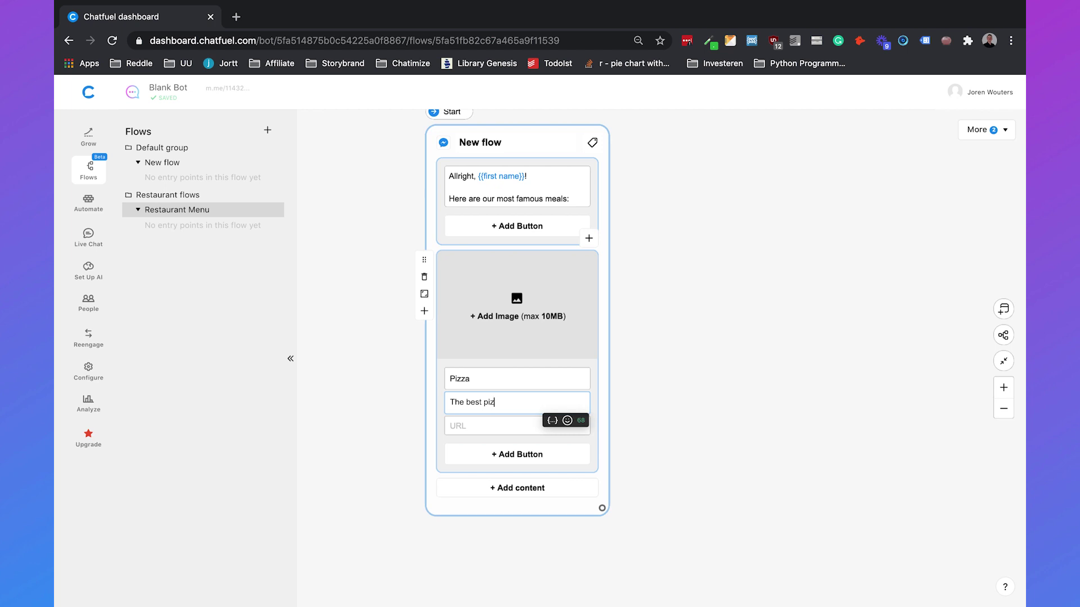
text(za you've ever had!)
Step: Upload pizza.jpg as the Pizza card's image
click(473, 310)
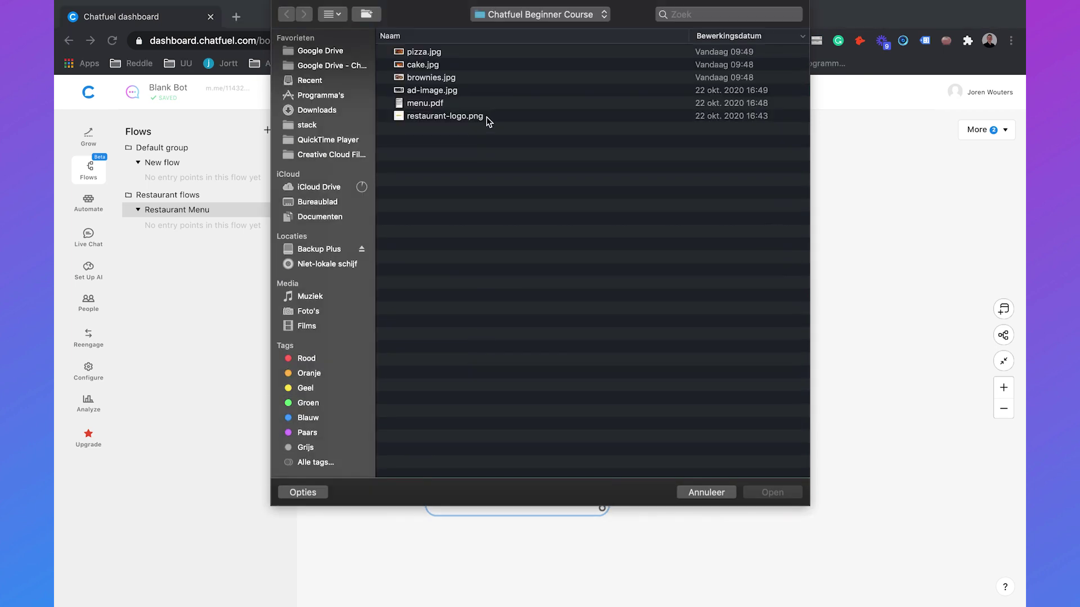
click(444, 52)
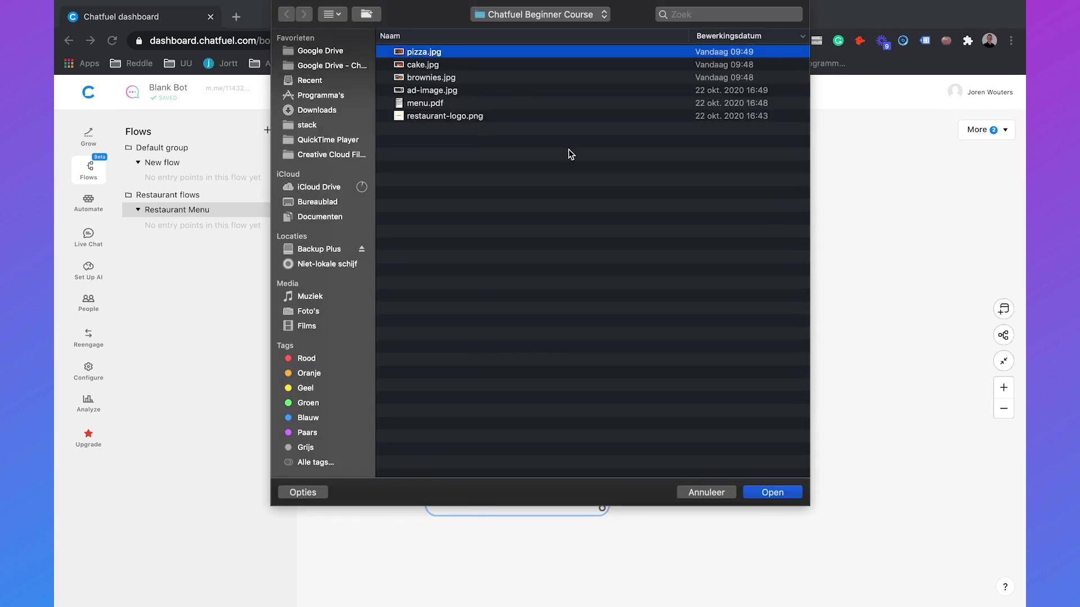
click(772, 493)
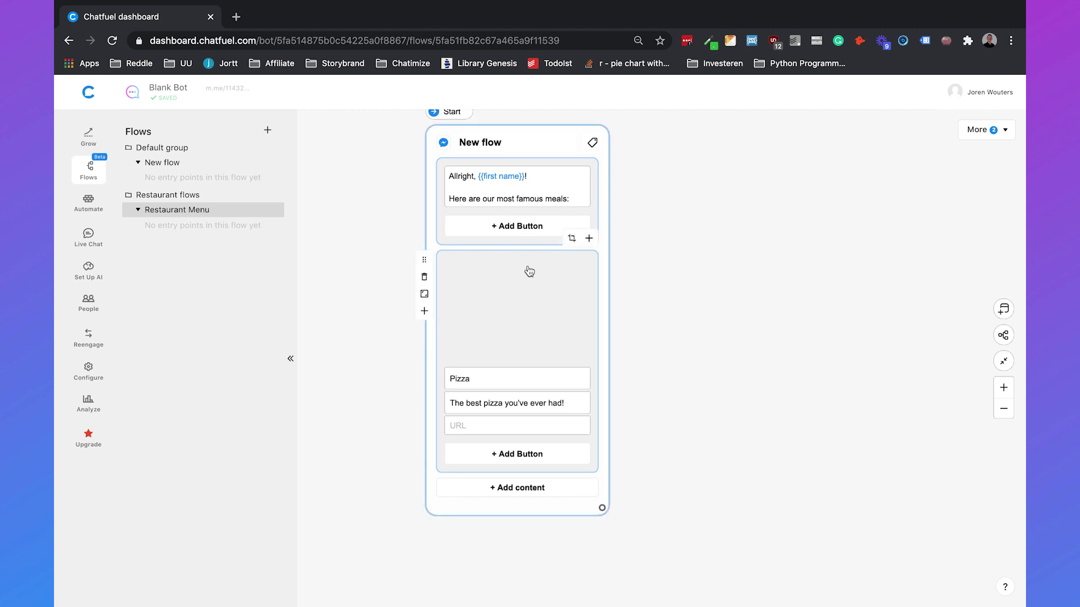
Step: Add a second gallery card 'Brownies' with subtitle 'Really good brownies' and the brownies photo
click(589, 239)
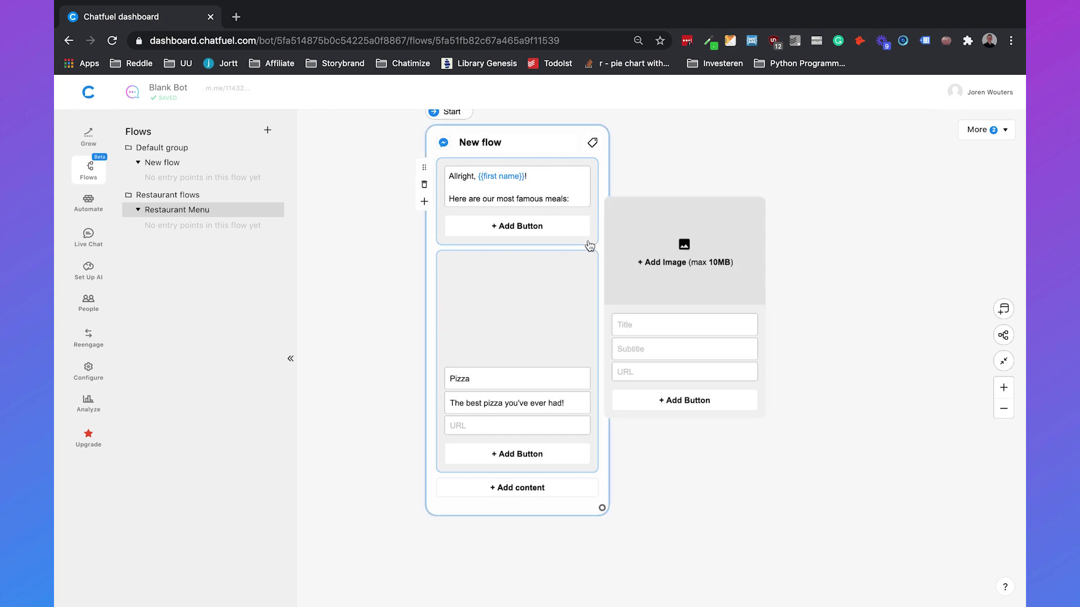
click(659, 325)
text(Brownies)
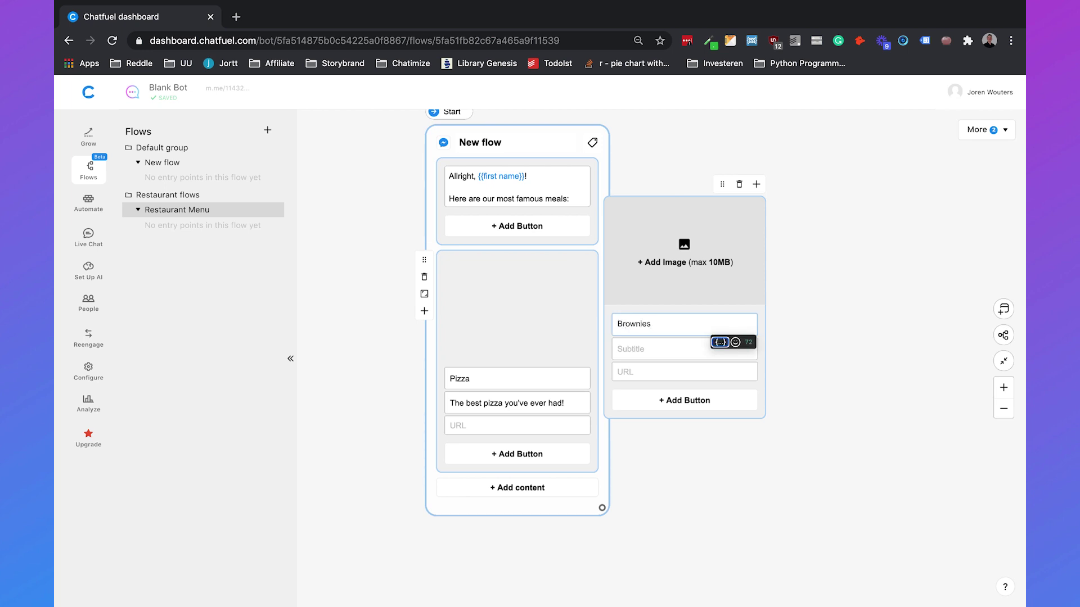
click(641, 343)
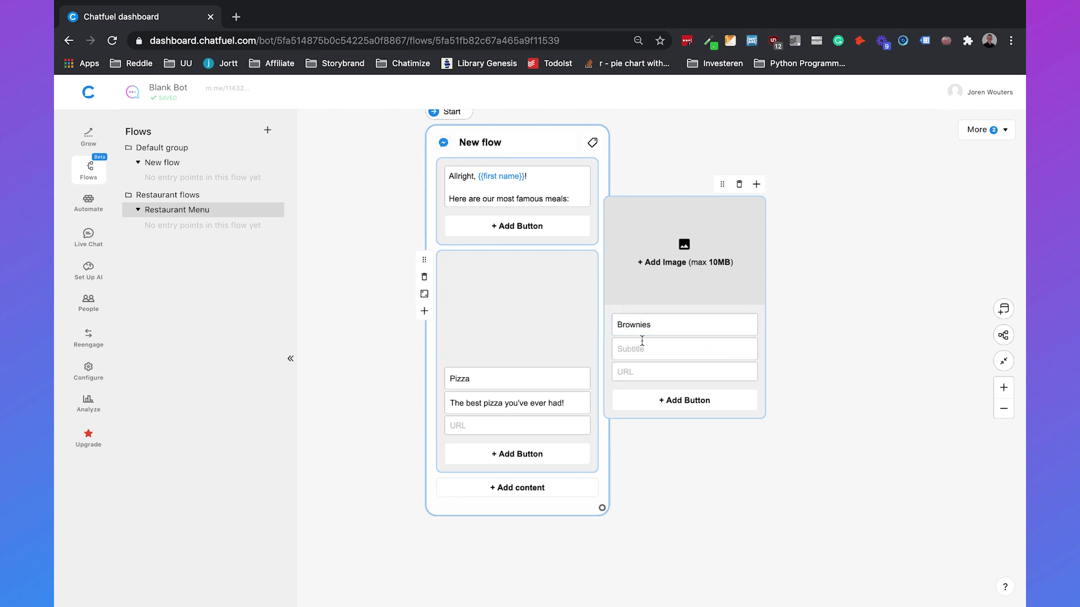
text(Really good brownies!)
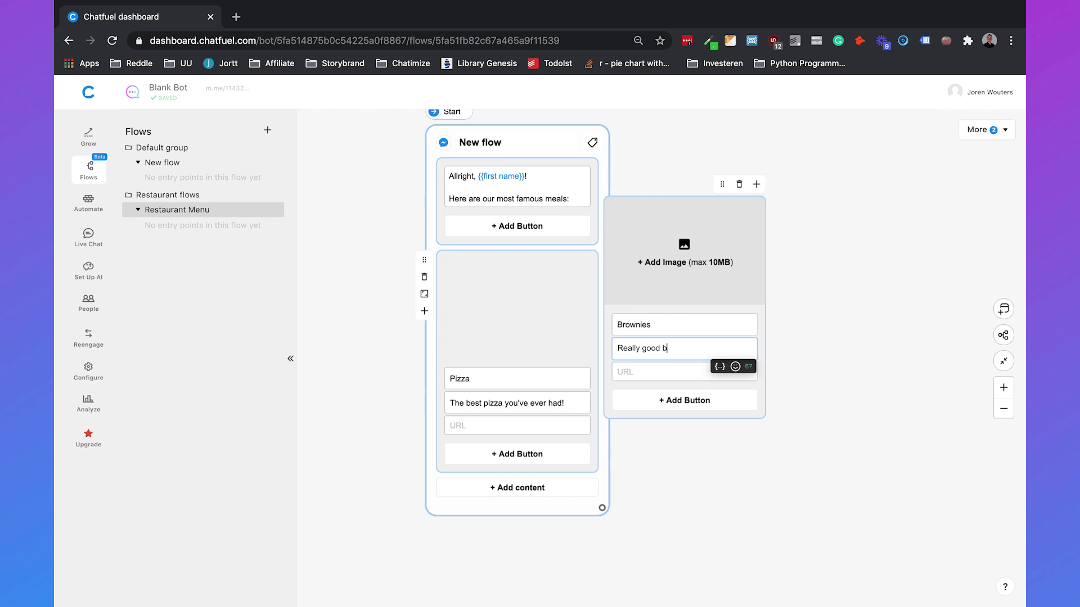
click(647, 265)
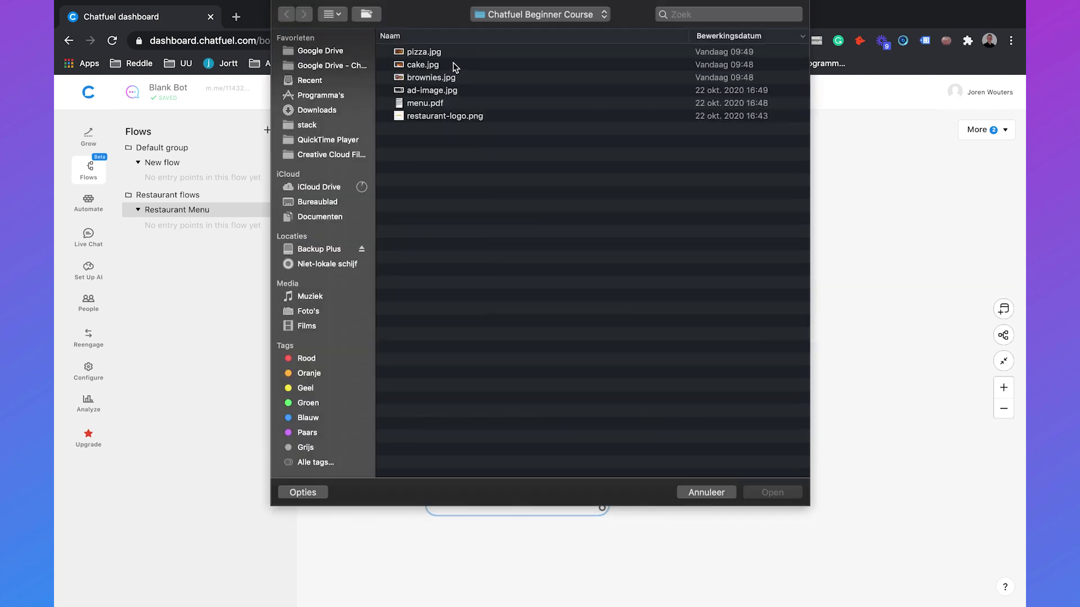
click(439, 77)
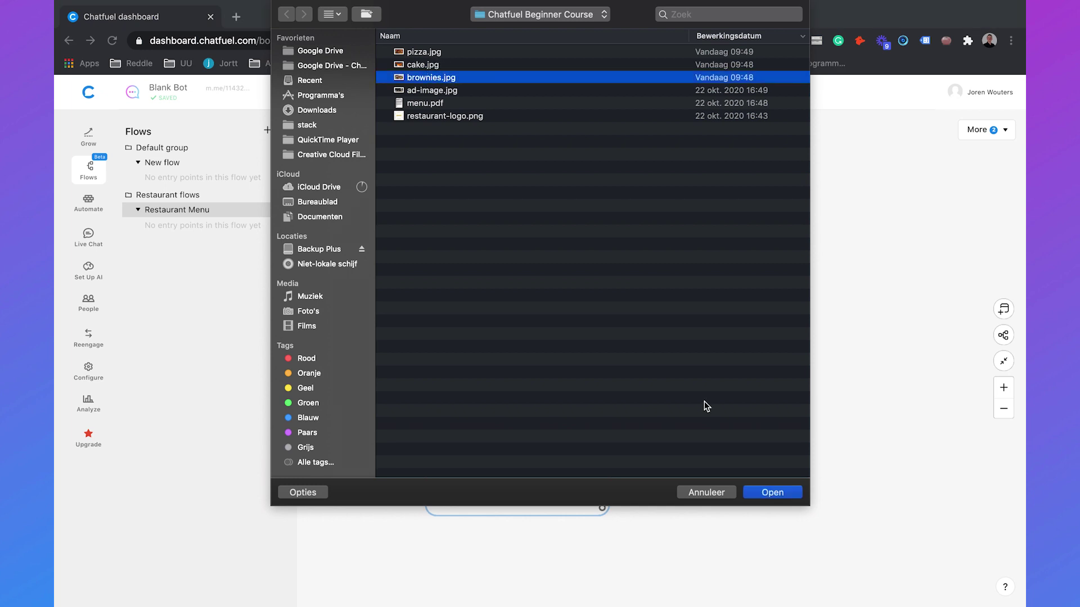
click(793, 493)
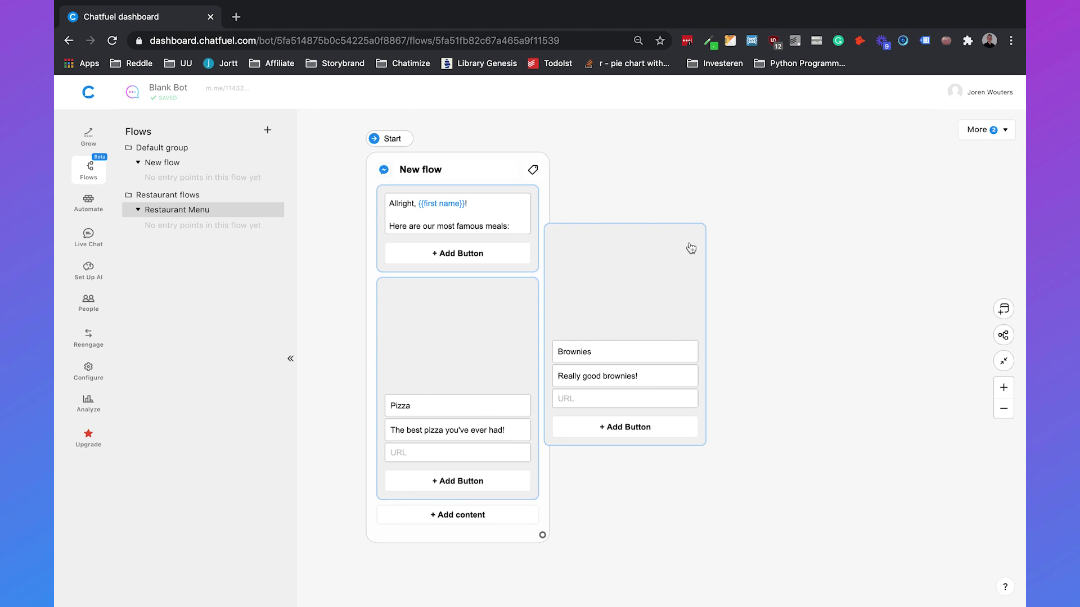
Step: Add a third card 'Cake' with subtitle 'Best cake in your life!' and the cake photo
mouse_move(689, 246)
click(695, 214)
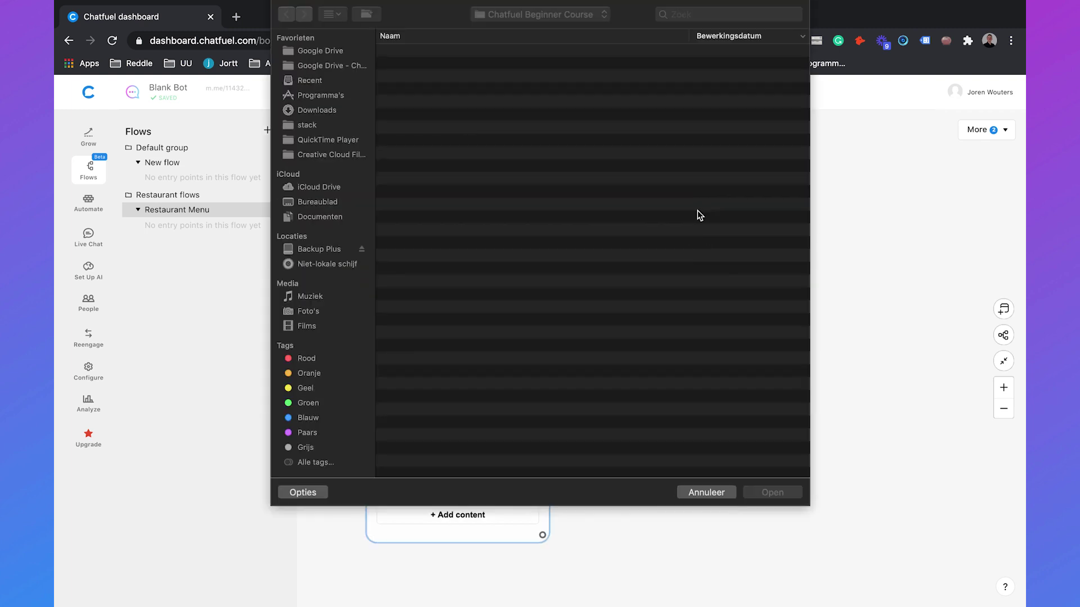
key(Escape)
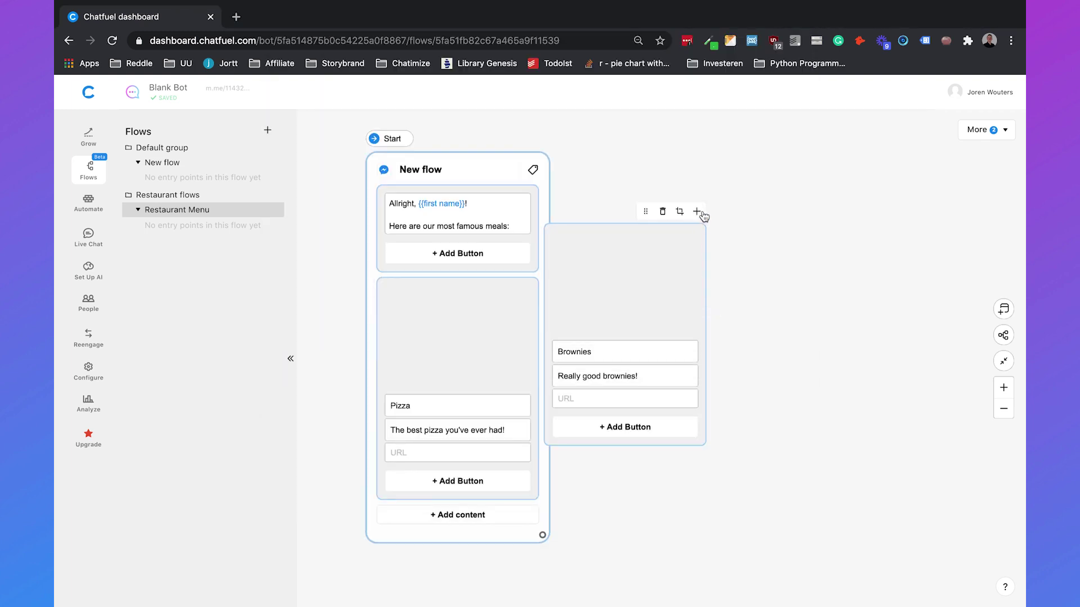
click(697, 213)
click(753, 297)
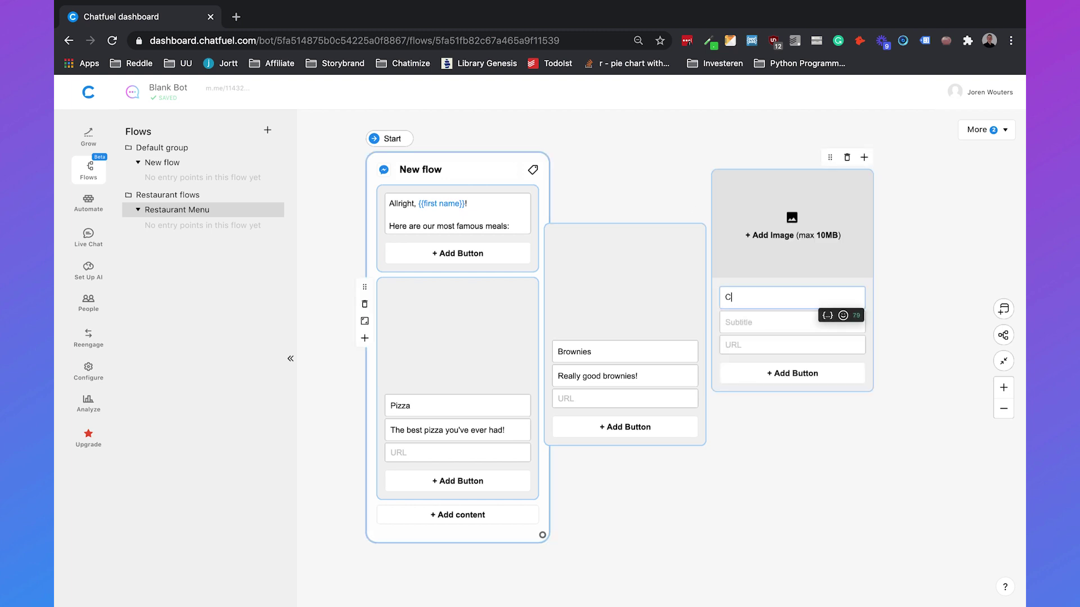
text(Cake)
click(755, 323)
text(Best c)
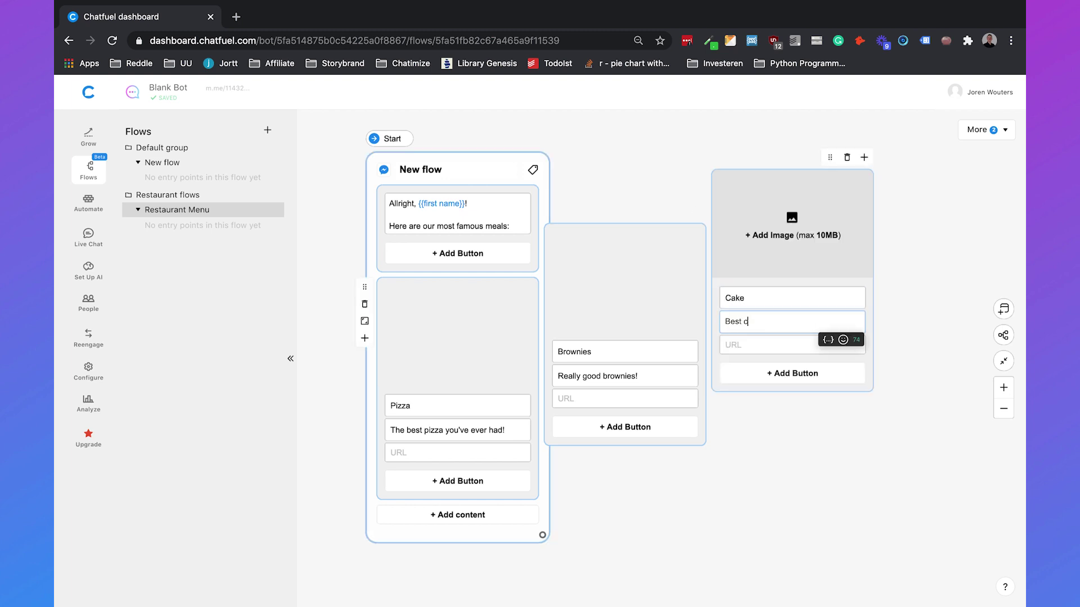
text(ake in your life!)
click(743, 235)
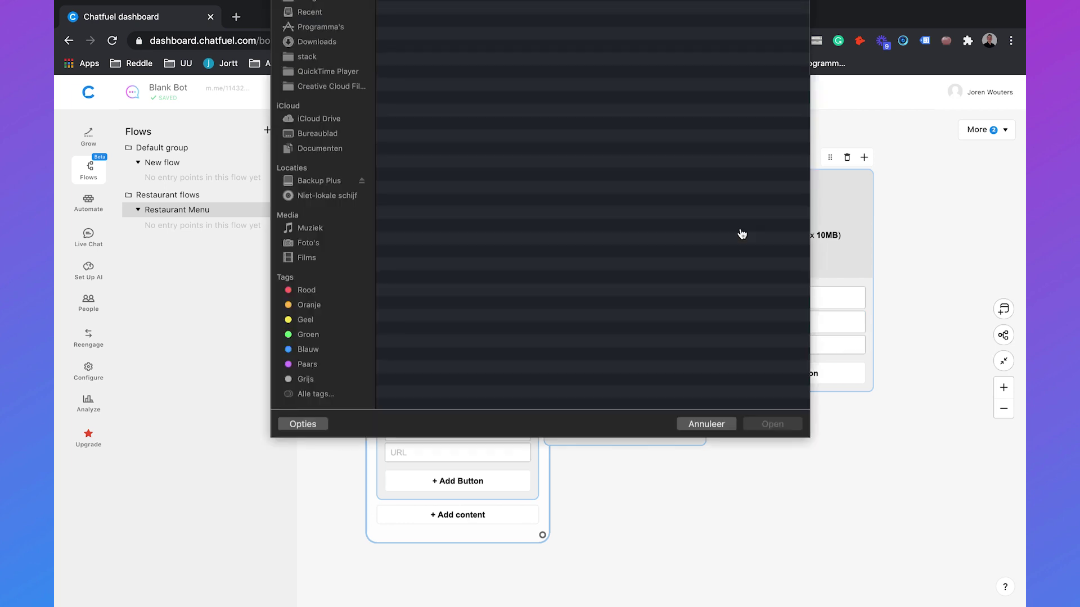
click(462, 70)
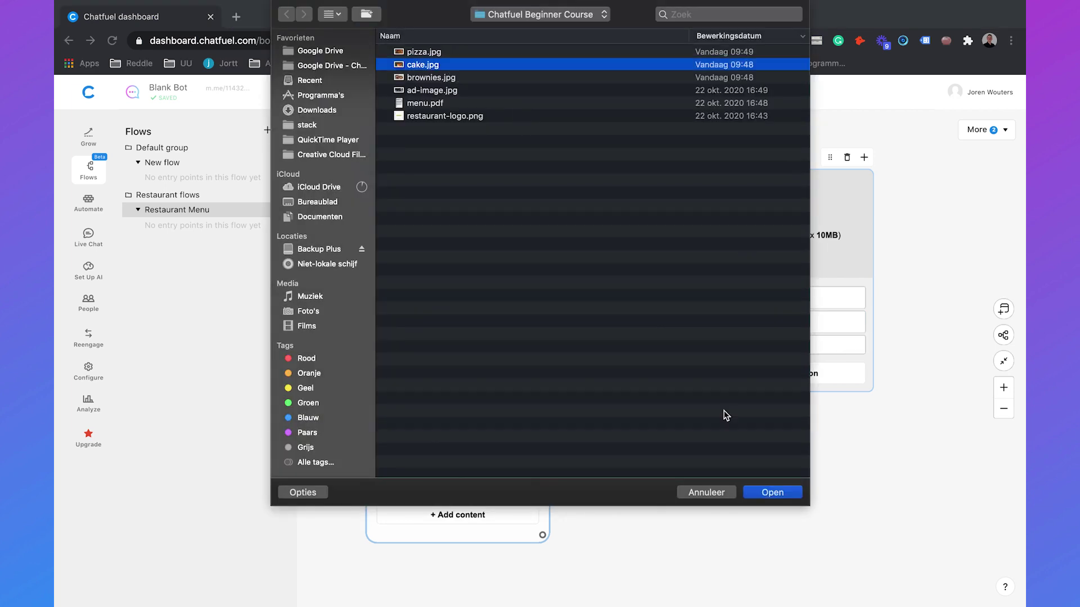
click(772, 493)
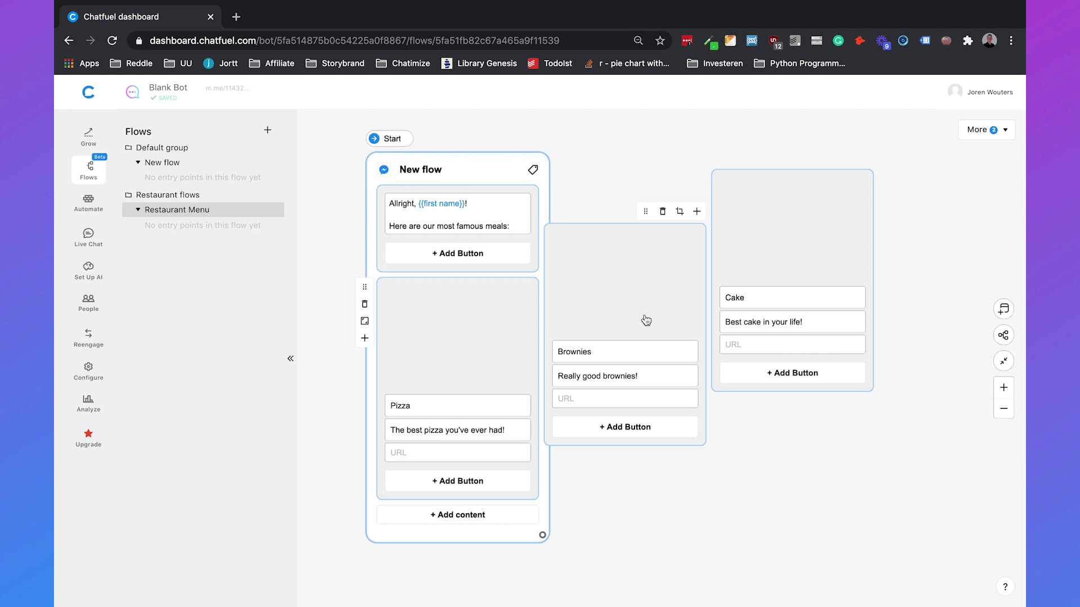
drag(629, 492, 720, 393)
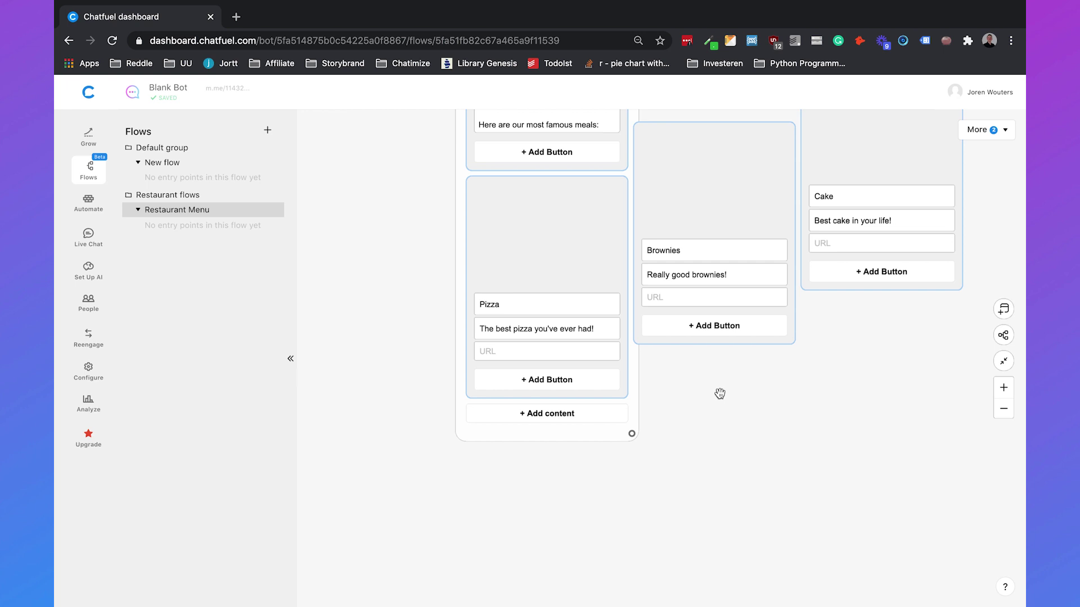
Step: Add a Text + Buttons message asking 'Do you also want to get the complete menu?'
click(545, 419)
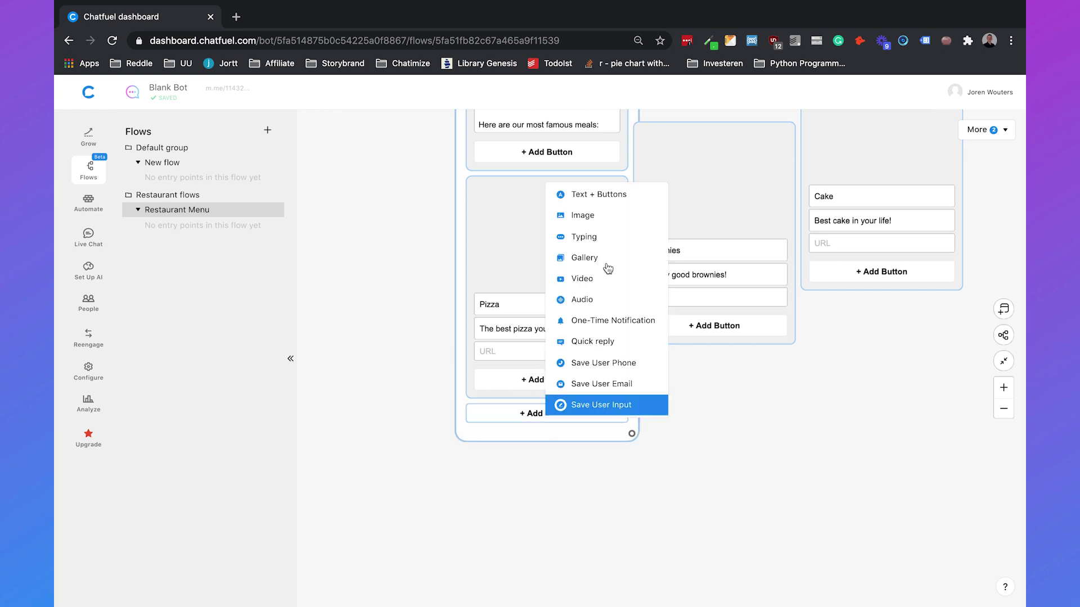
click(613, 195)
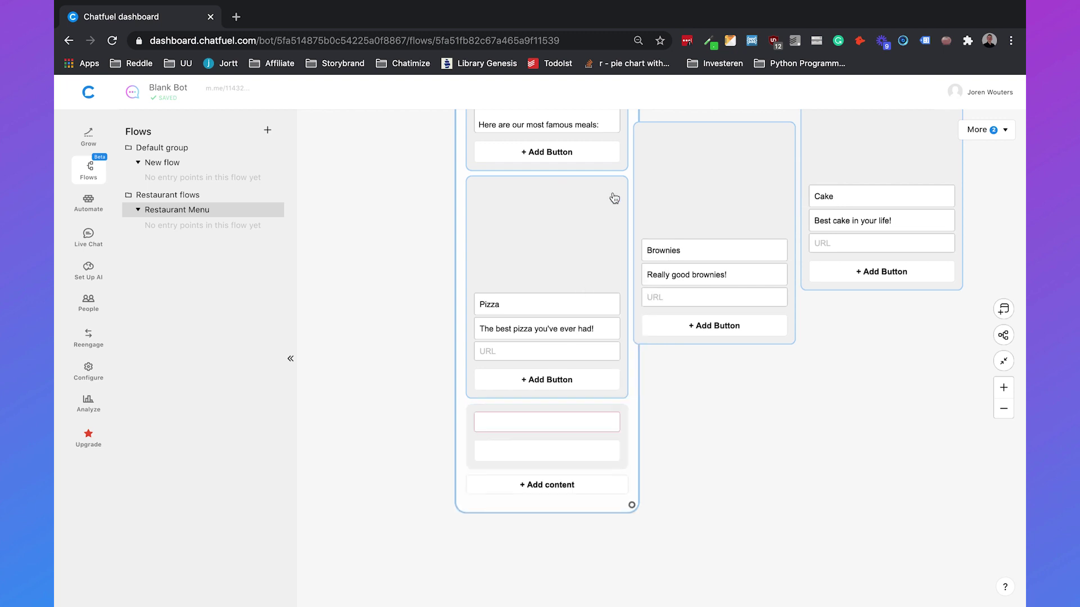
text(D)
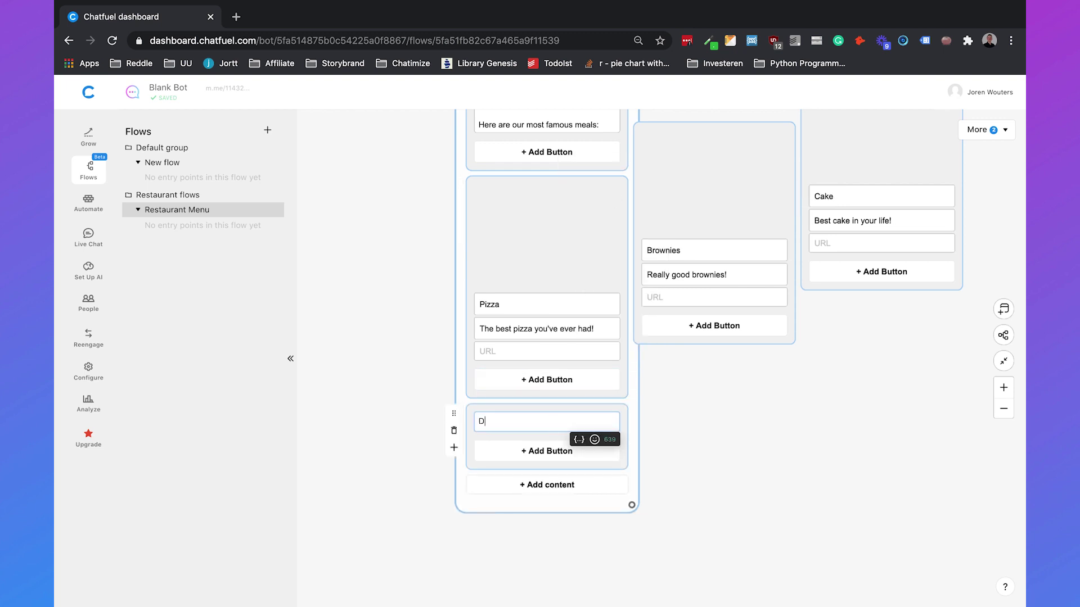
text(o you also want to get the)
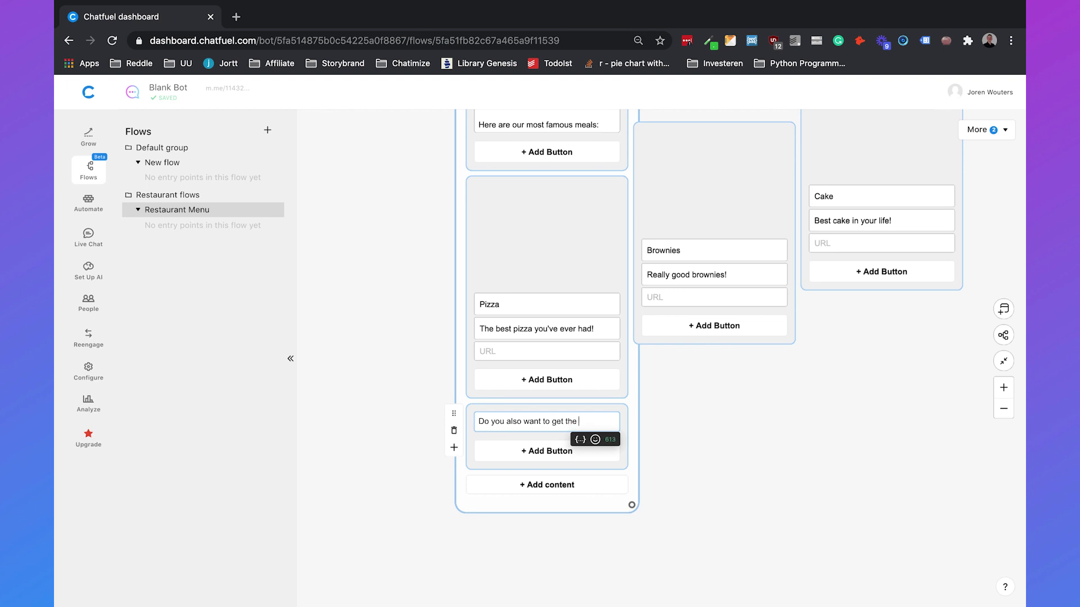
text( complete menu?)
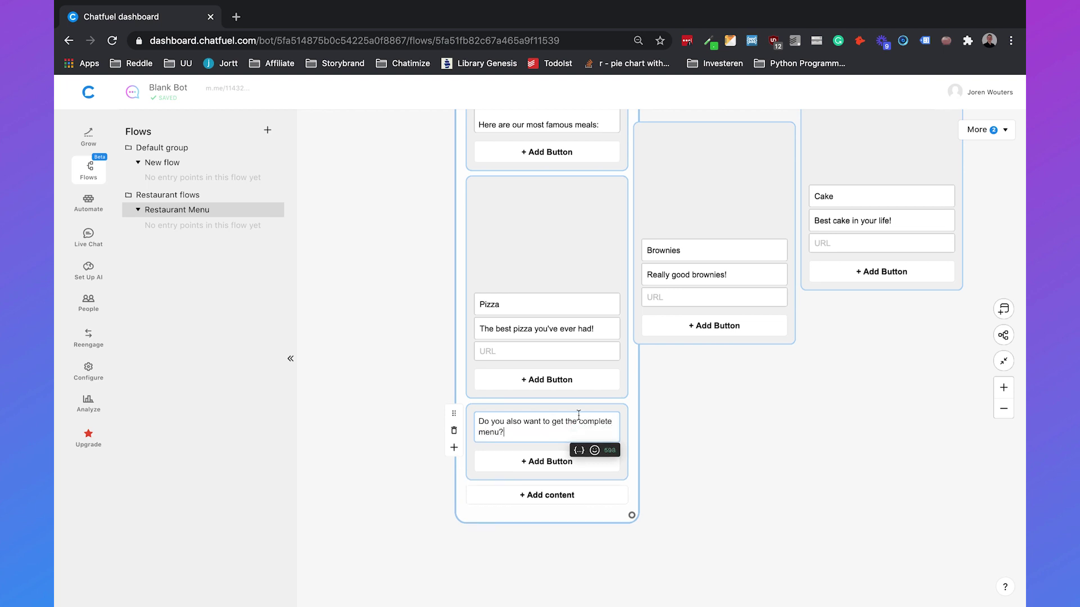
click(712, 465)
drag(716, 427, 628, 465)
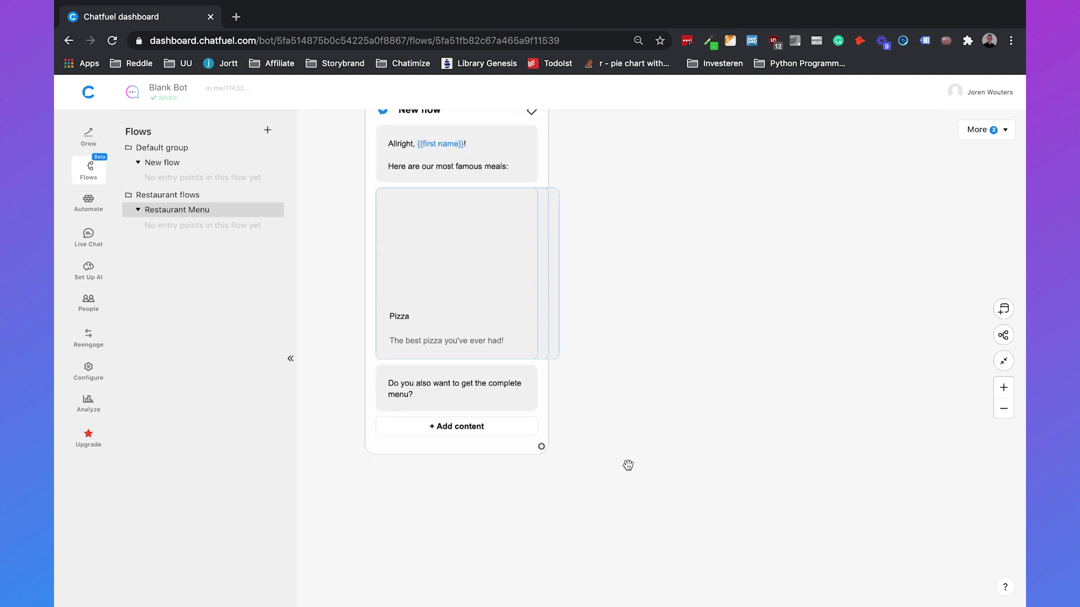
click(494, 390)
Step: Give the question a 'Yes, ofcourse!' button and drag its connector out to a new block
click(457, 422)
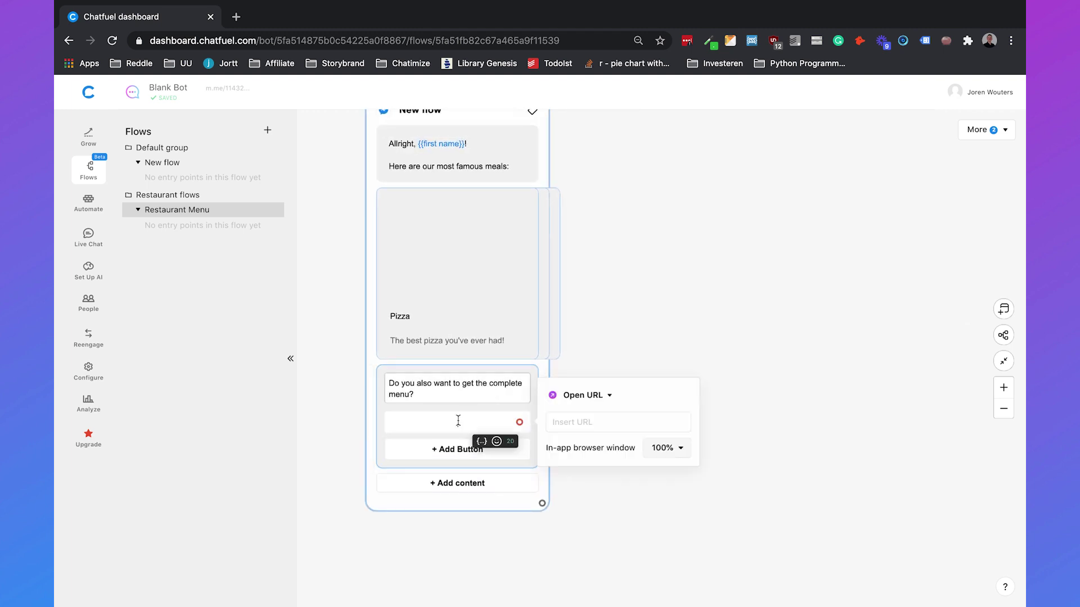
text(Yes, ofcourse!)
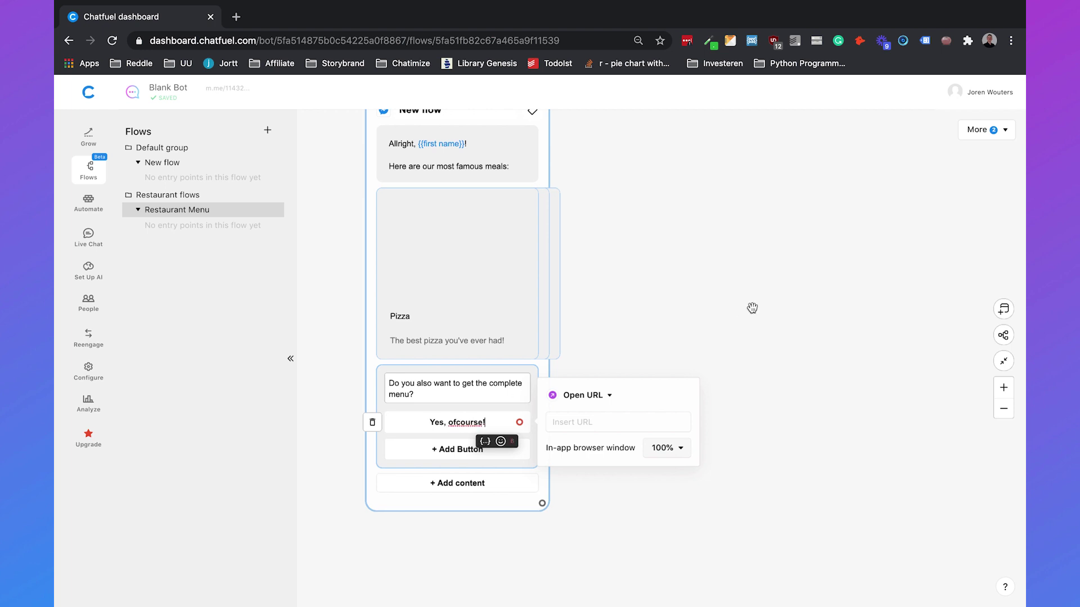
click(760, 306)
drag(727, 458, 693, 465)
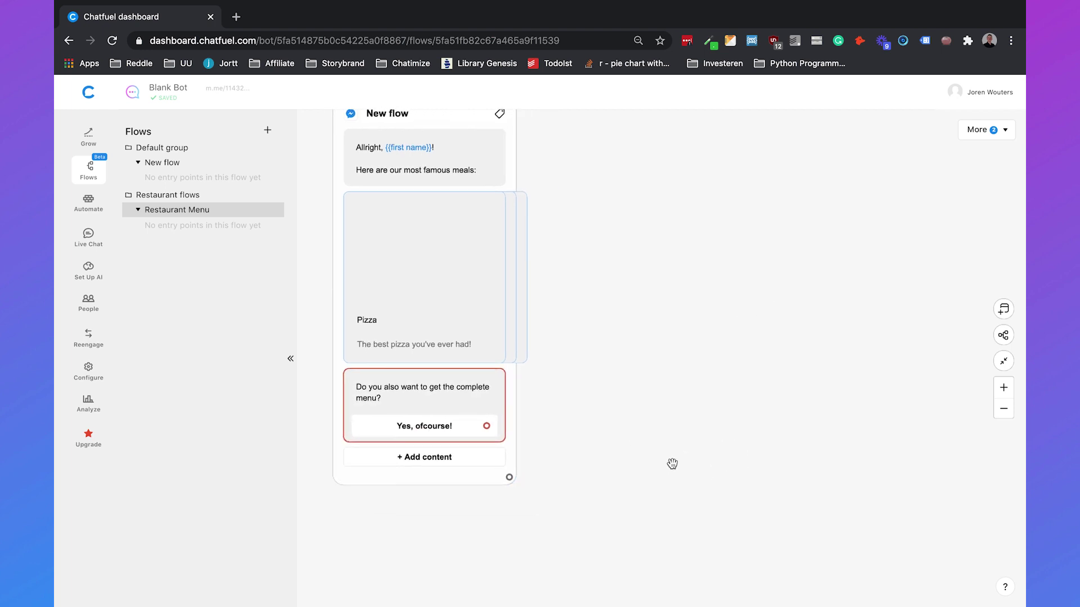
drag(488, 428, 713, 337)
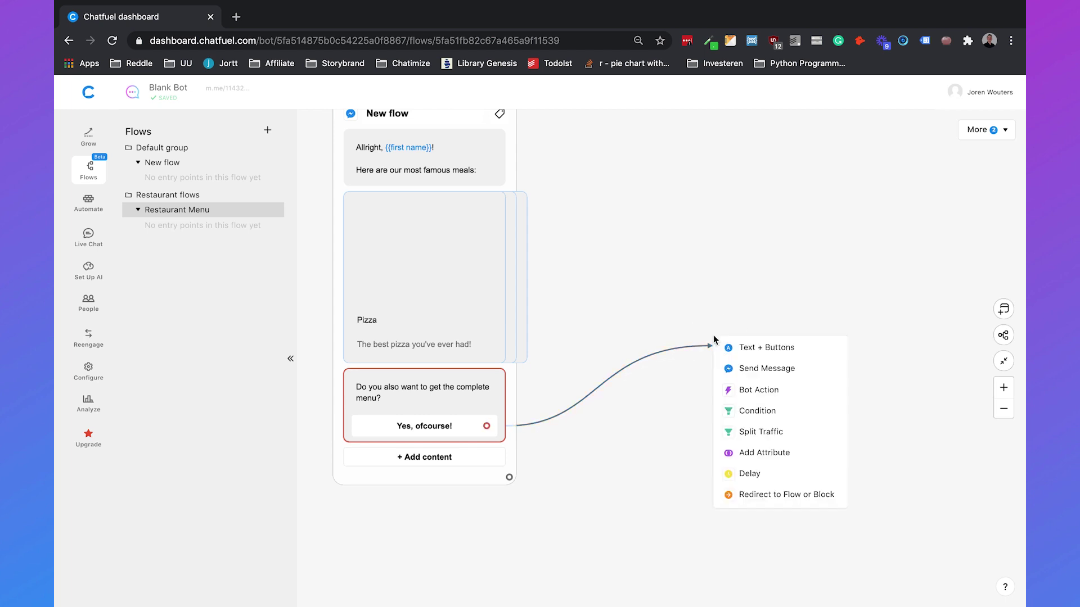
Step: Create a linked text block reading 'Okay {{first name}}, here you go:'
click(750, 350)
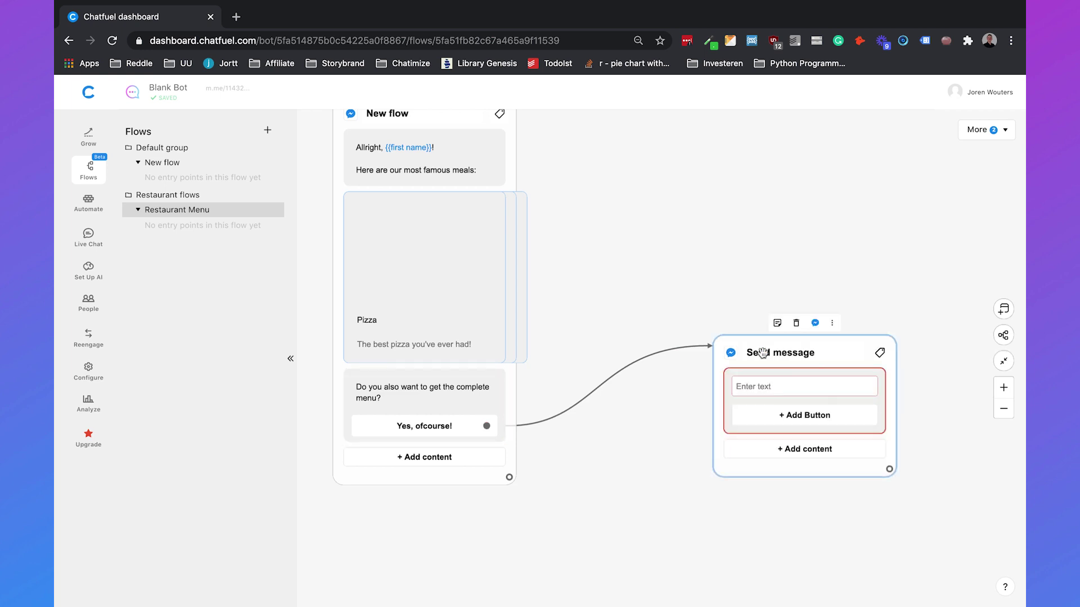
click(758, 388)
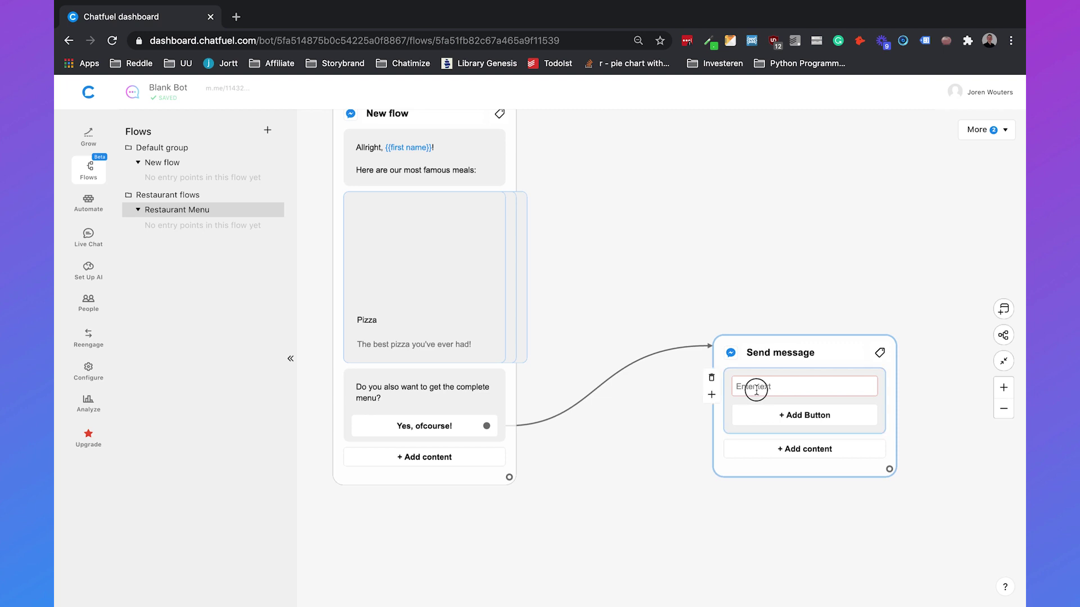
click(756, 389)
text(Okay)
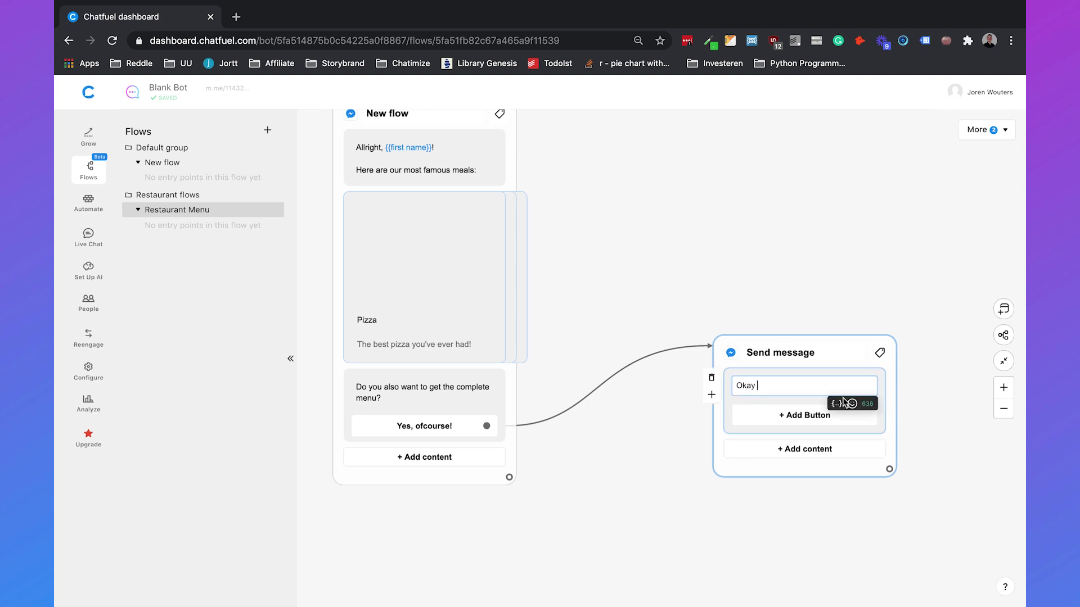
click(838, 403)
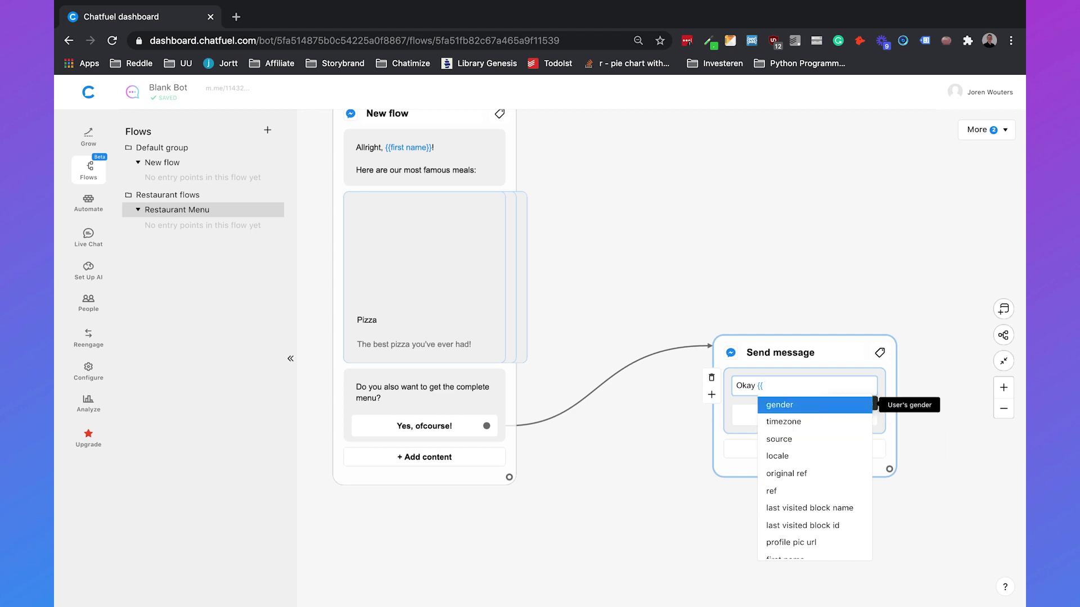
text(first)
click(787, 423)
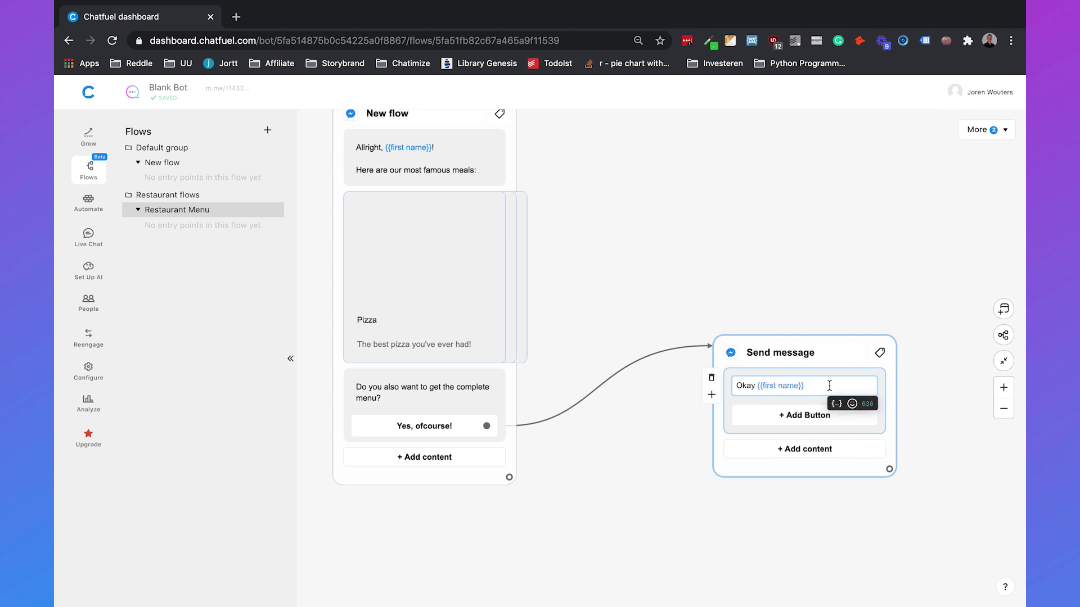
text(, here you go:)
click(810, 321)
click(831, 387)
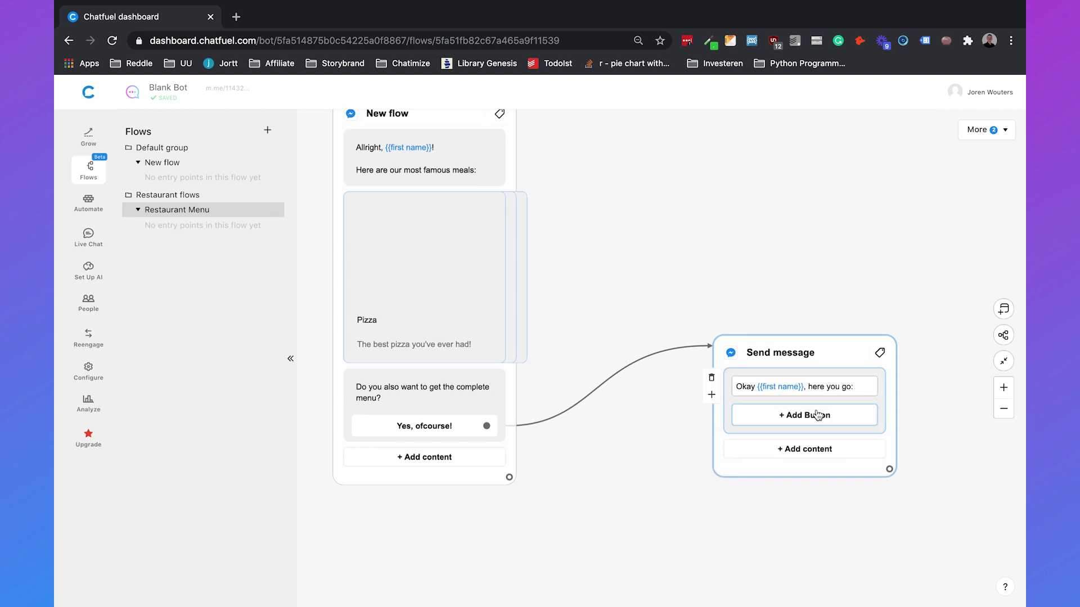
click(819, 413)
text(Go to menu)
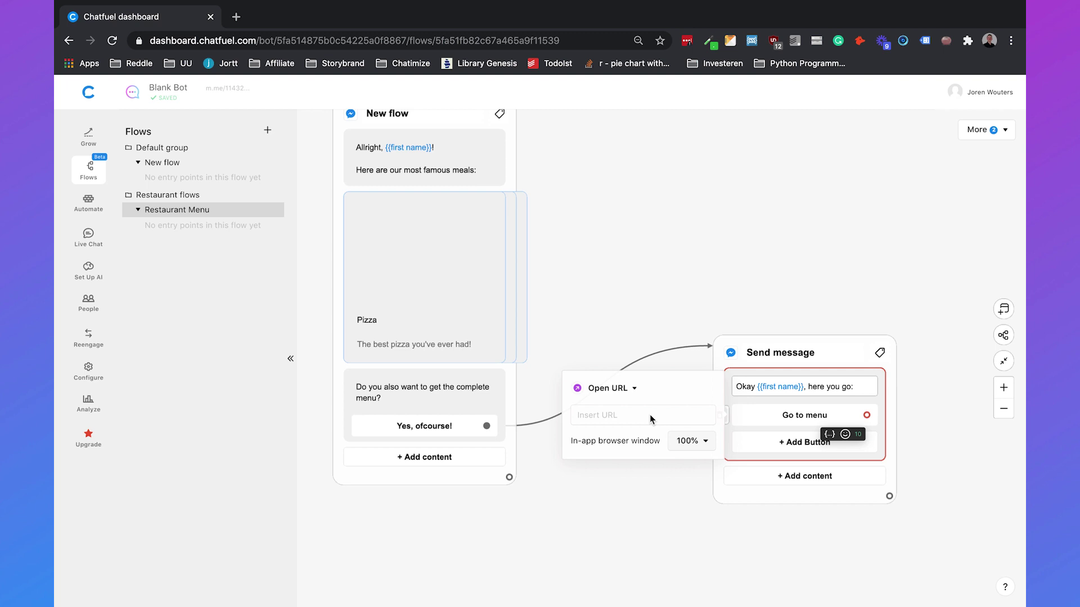
click(651, 419)
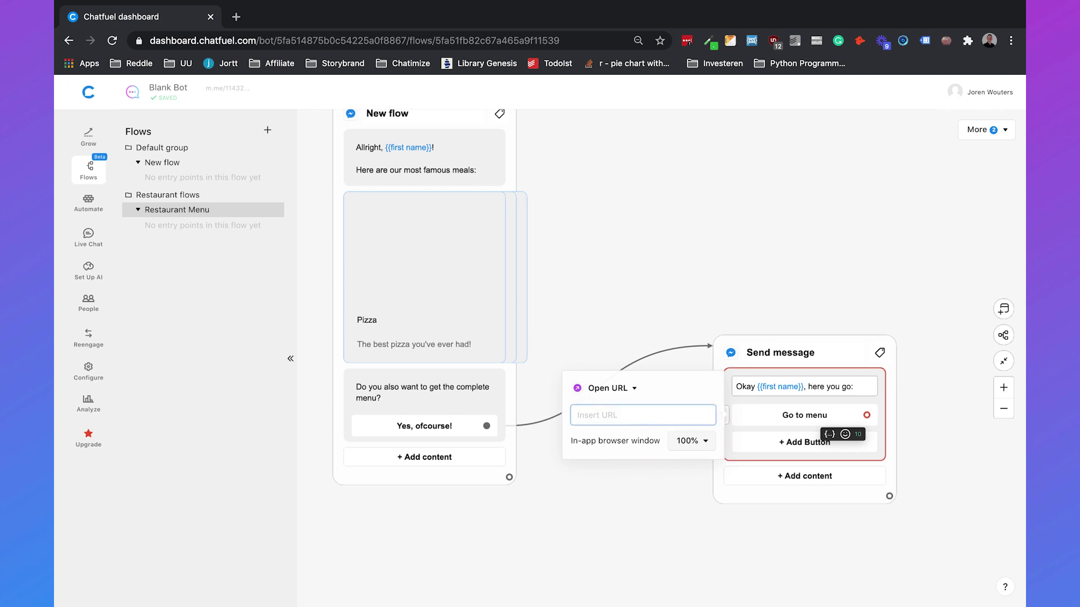
text(https://chatimize.com)
click(689, 274)
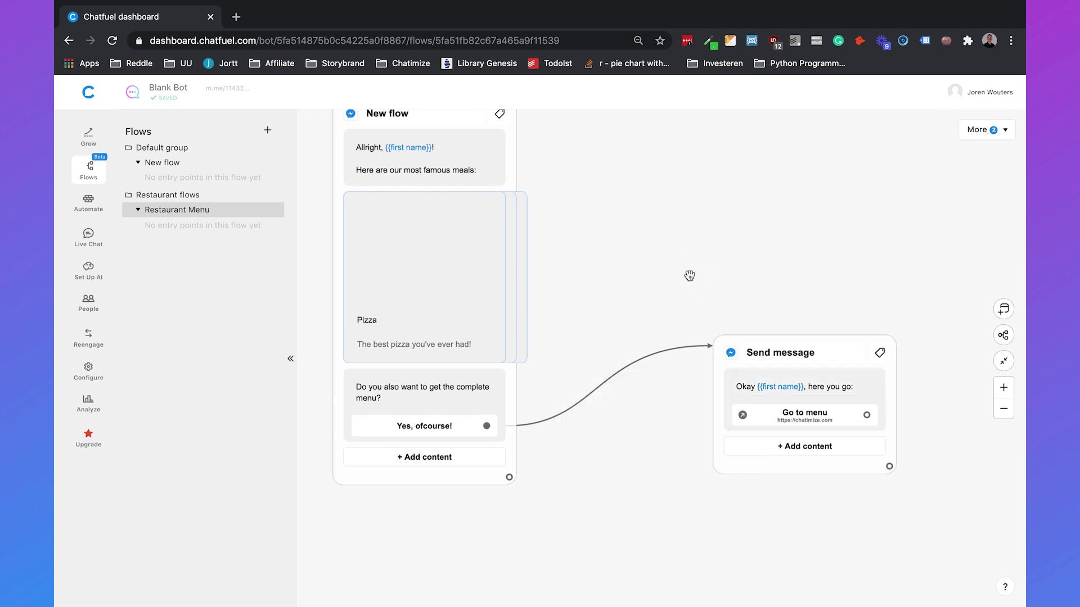
click(1003, 408)
click(834, 470)
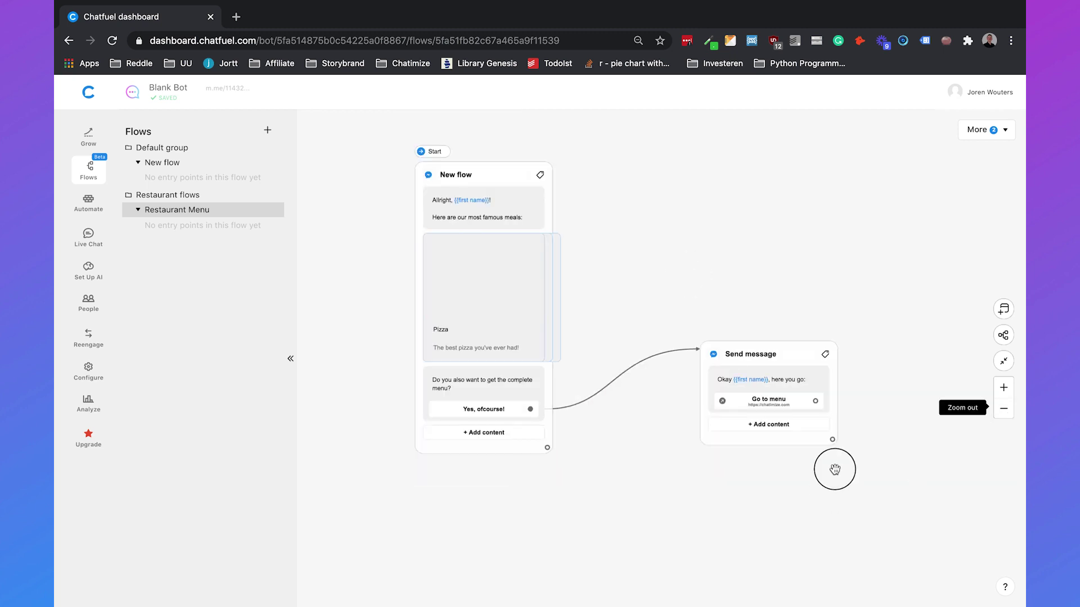
Step: Add a second reply button 'Nahhhh' under 'Yes, ofcourse!'
drag(834, 470, 839, 371)
click(489, 286)
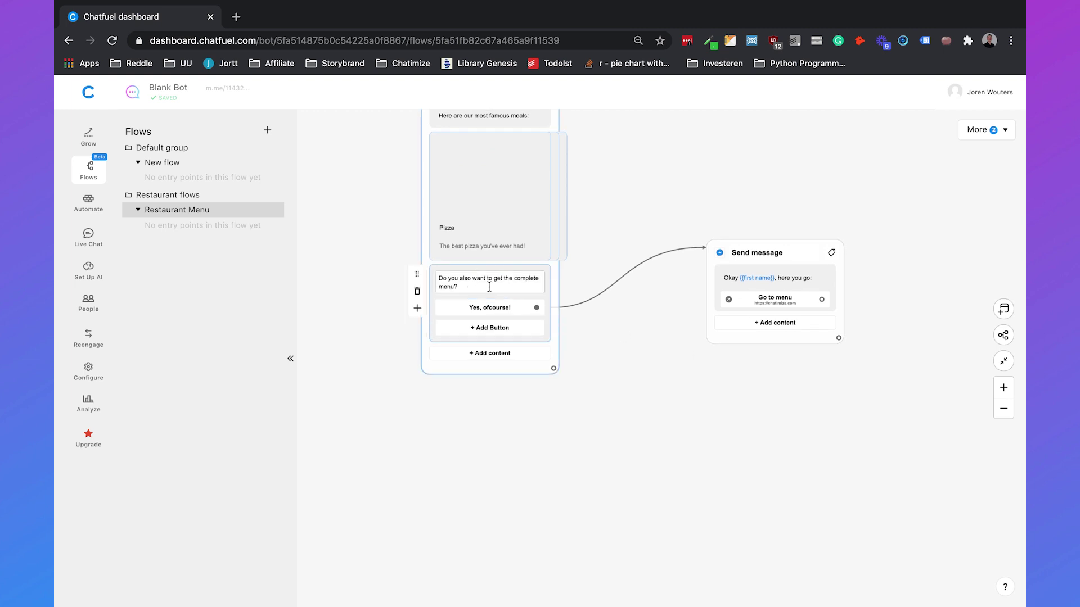
click(489, 328)
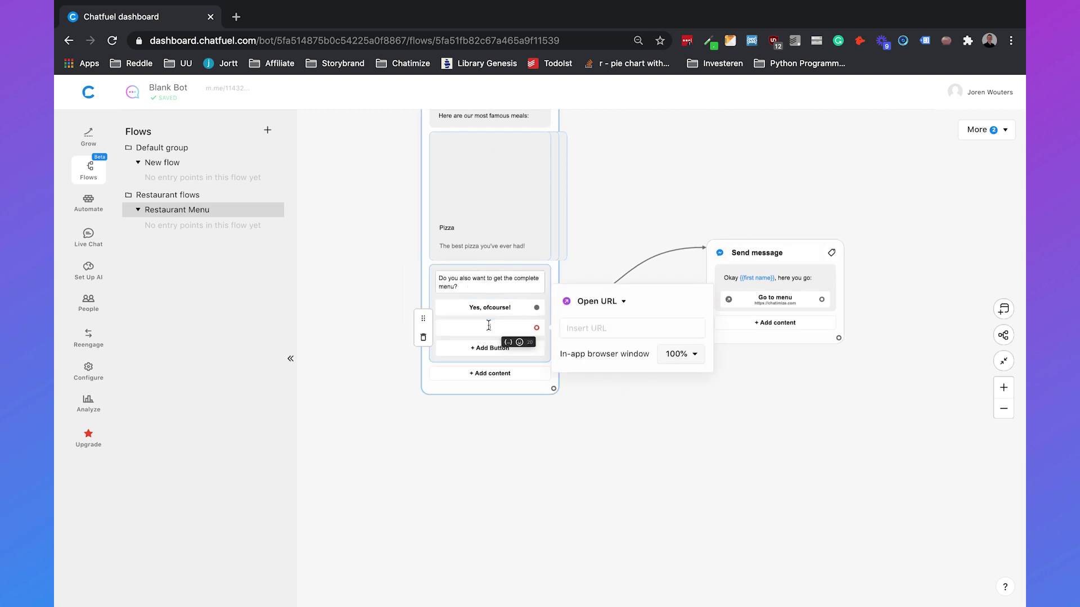
text(Nahhhh)
click(569, 406)
Step: Link 'Nahhhh' to a new text message reading 'Okay, no hard feelings!'
drag(536, 328, 681, 389)
click(699, 401)
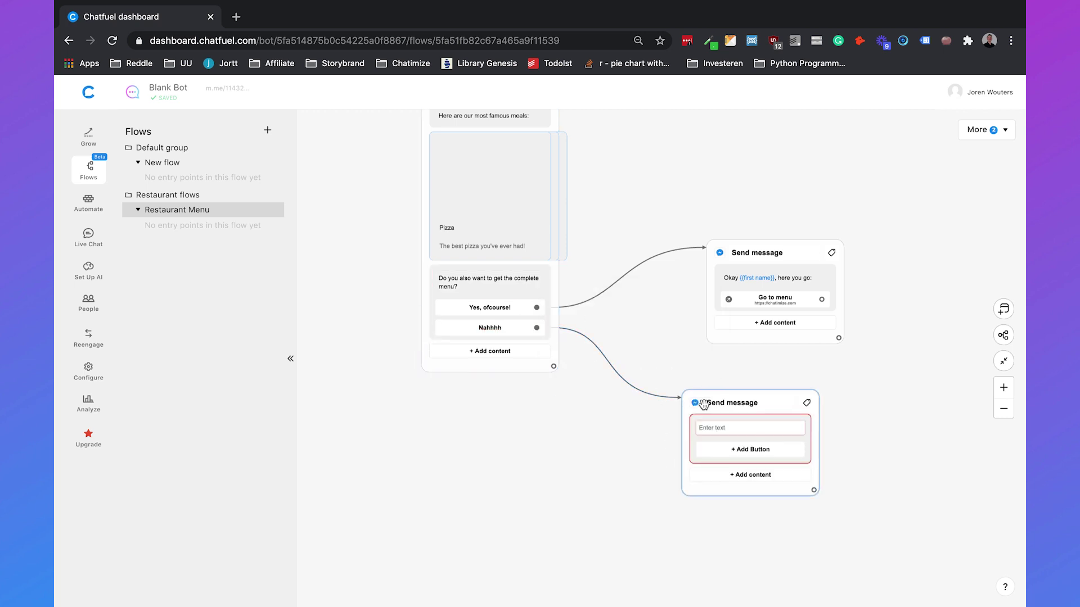
drag(745, 402, 784, 402)
click(787, 426)
text(Okay)
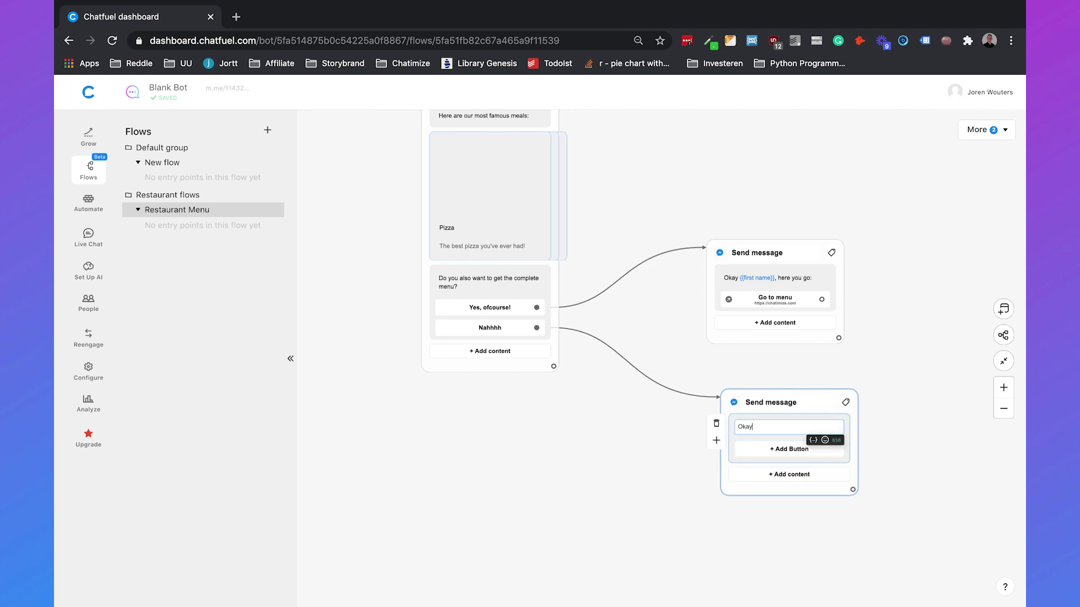
text(, no hard feelings!)
click(906, 442)
drag(906, 265, 894, 300)
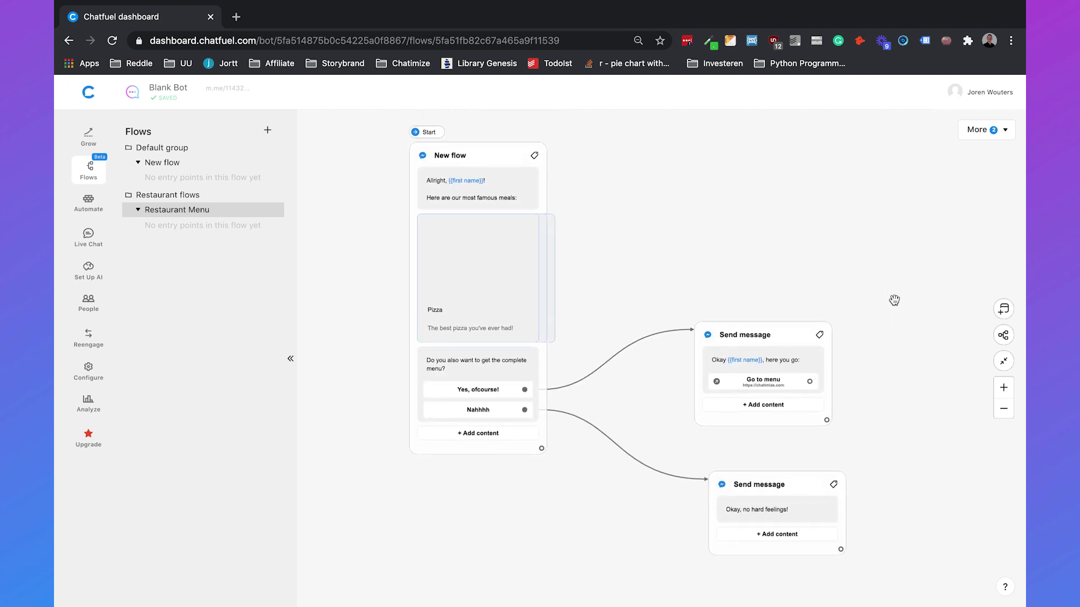
drag(750, 206, 788, 238)
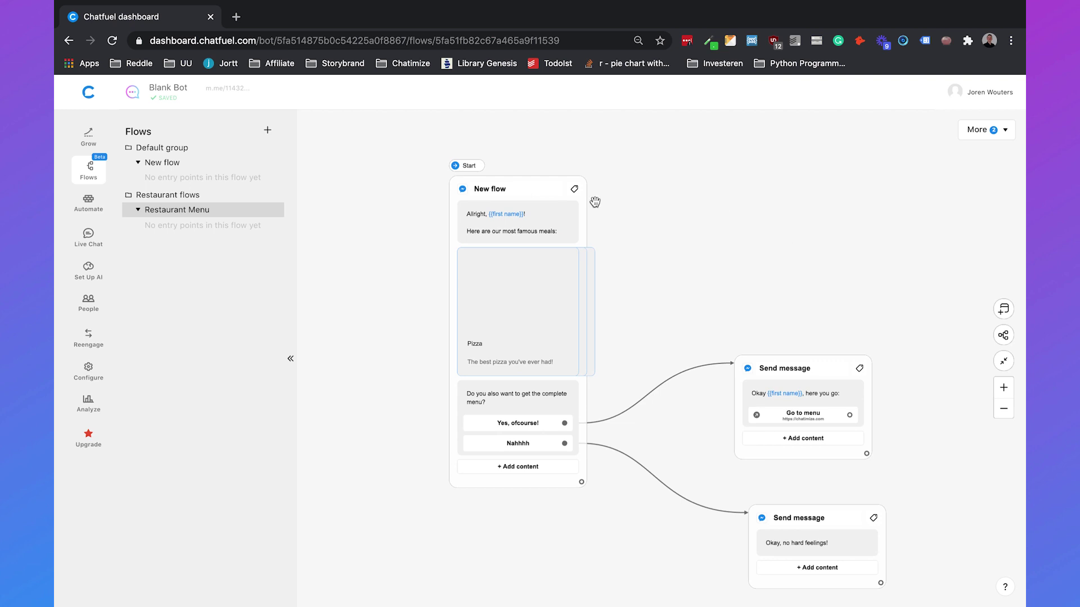
Step: Start a test of the Restaurant Menu flow inside Chatfuel
mouse_move(533, 193)
click(529, 185)
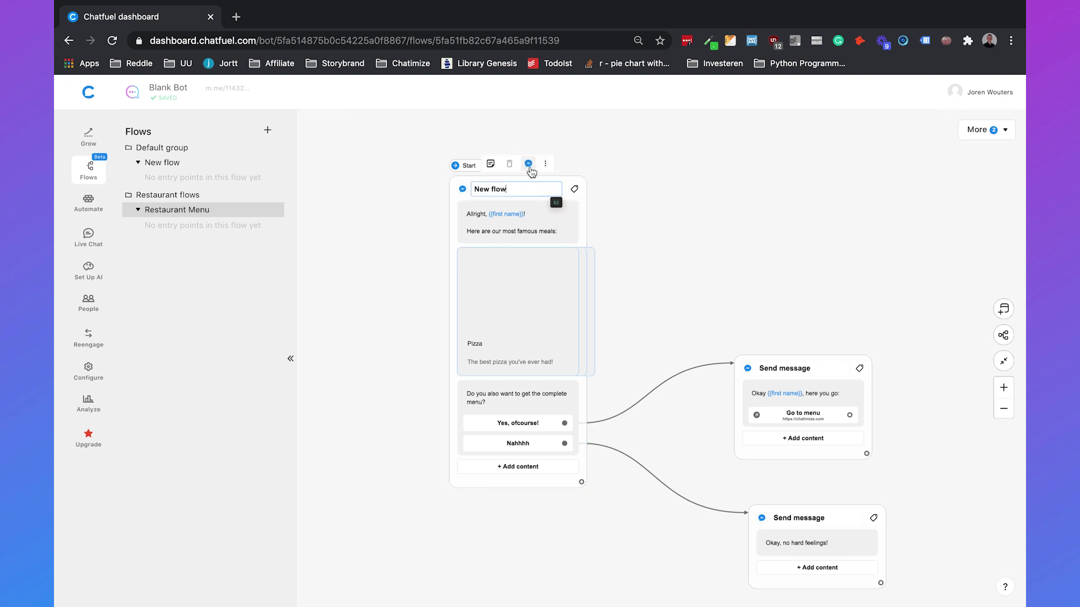
click(529, 164)
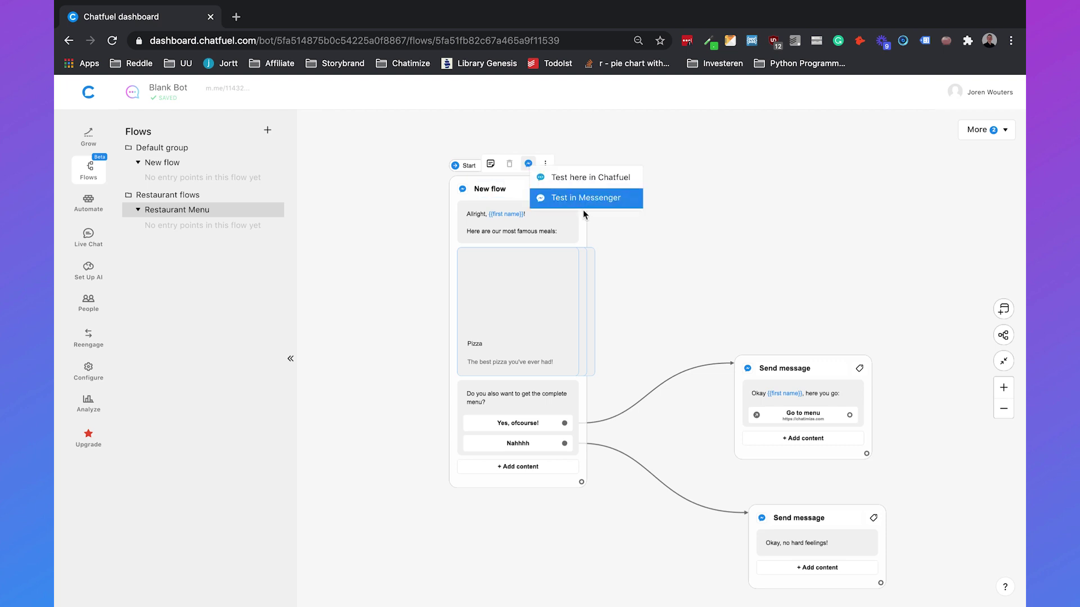
click(575, 181)
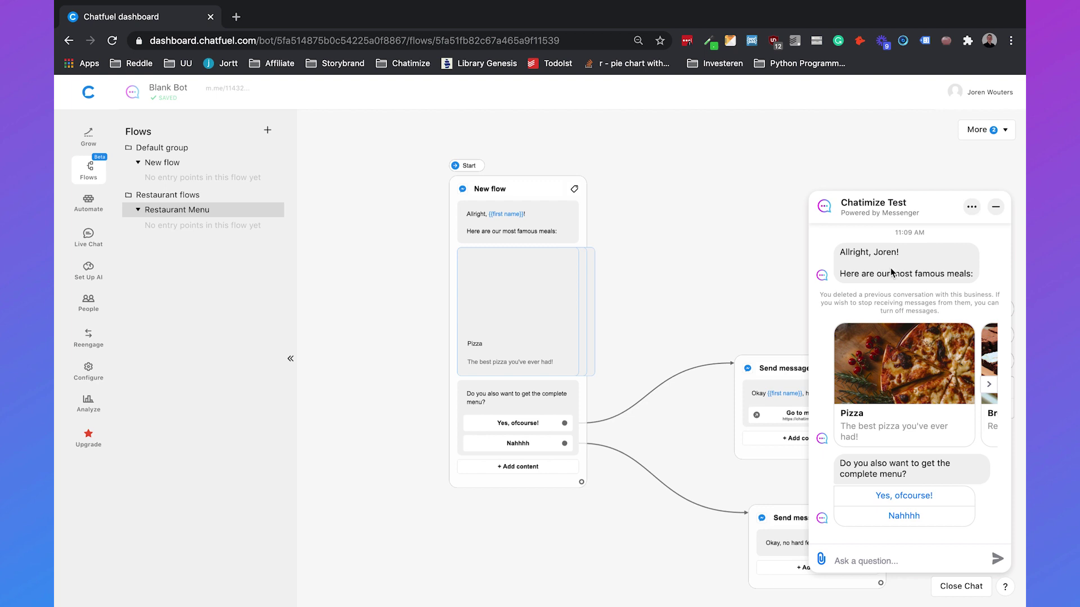
Step: Browse the gallery to the Cake card and answer 'Yes, ofcourse!' in the preview chat
click(989, 386)
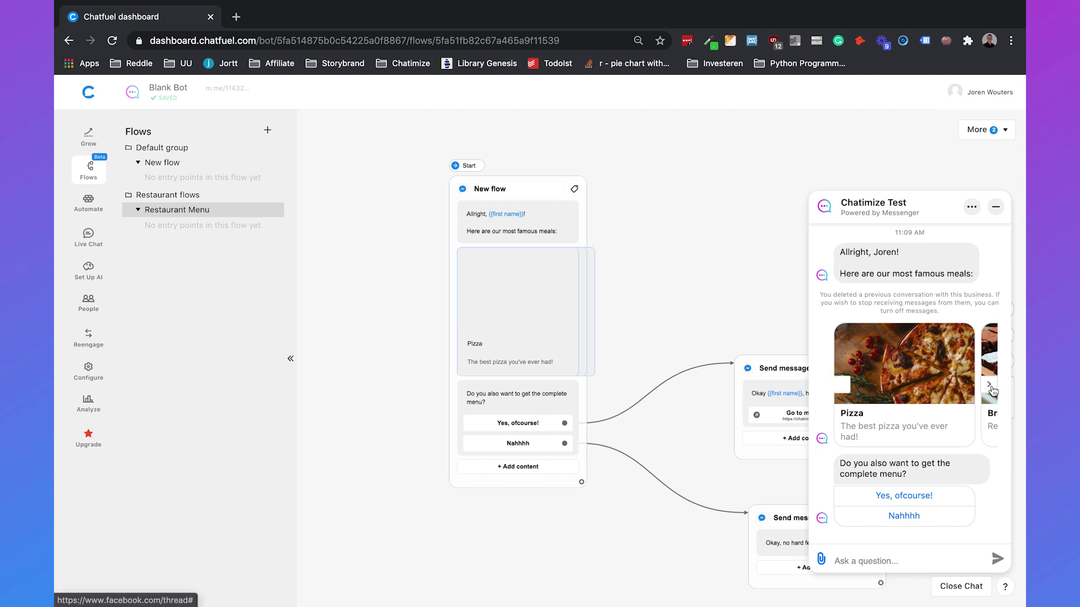
click(989, 385)
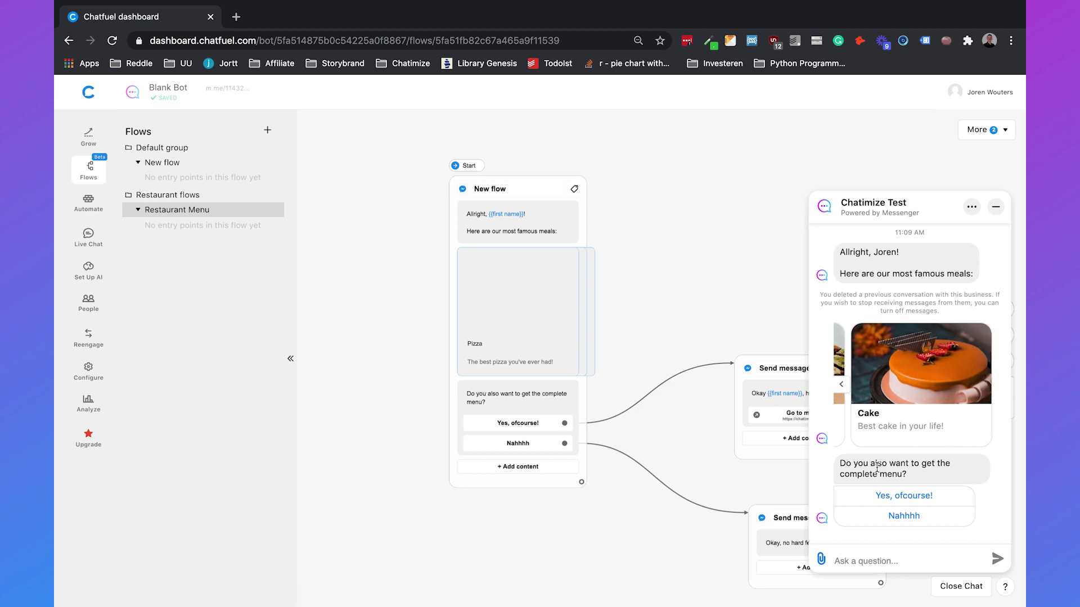
triple_click(856, 466)
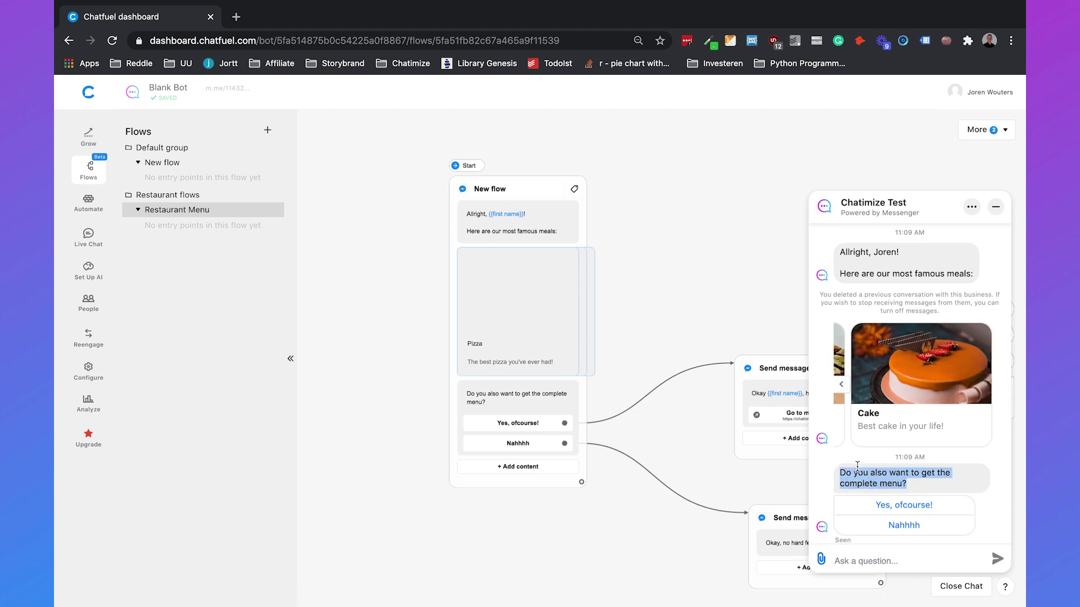
click(897, 506)
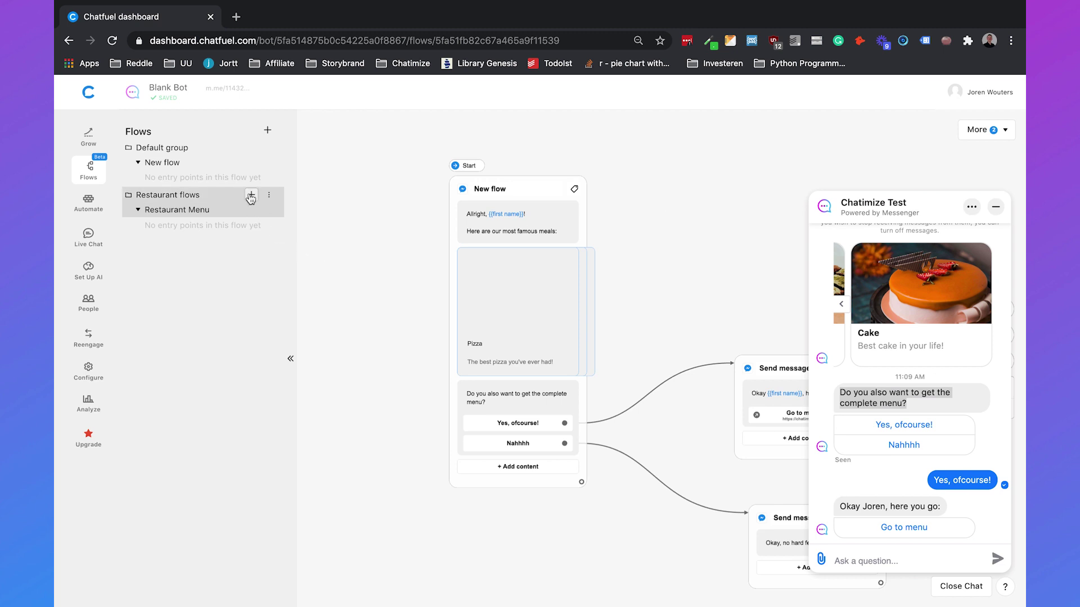
Step: Add a new flow under Restaurant flows and name it 'Make reservation'
click(252, 197)
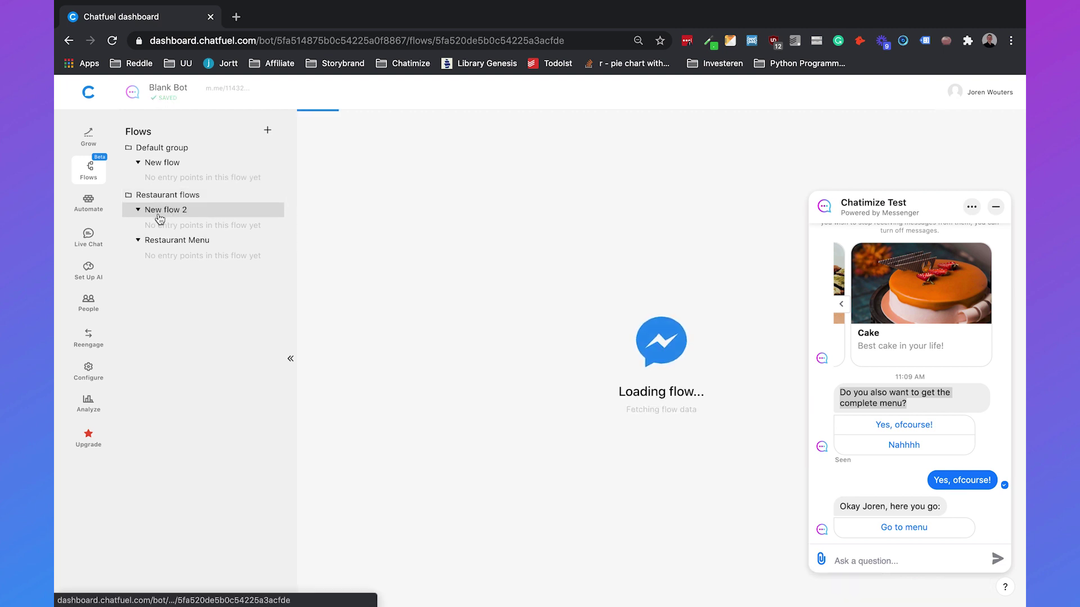
double_click(165, 215)
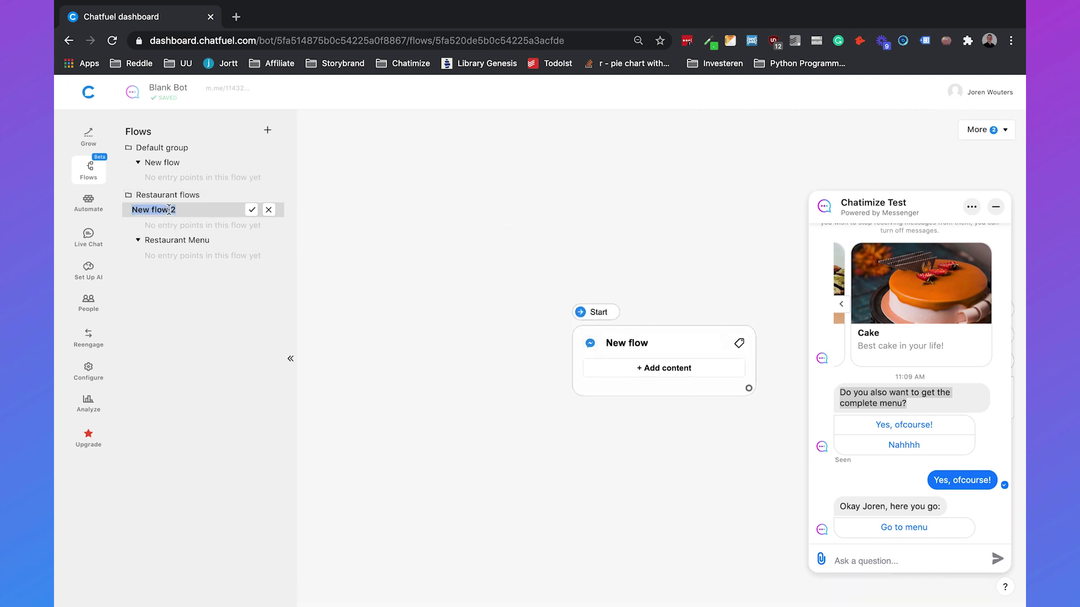
text(Make reservation)
click(252, 210)
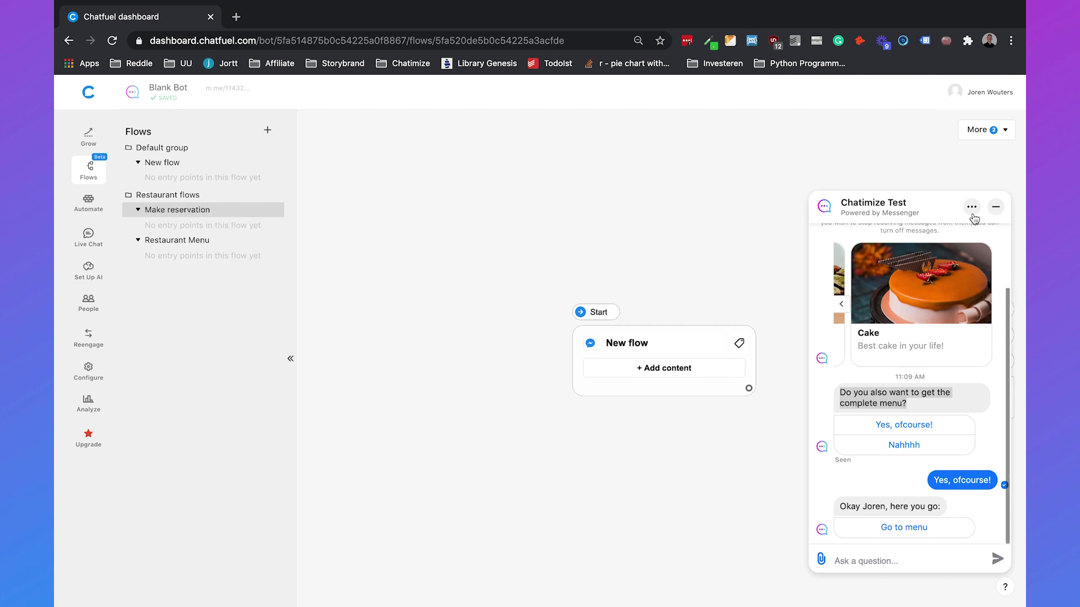
click(994, 211)
scroll(711, 228, right, 5)
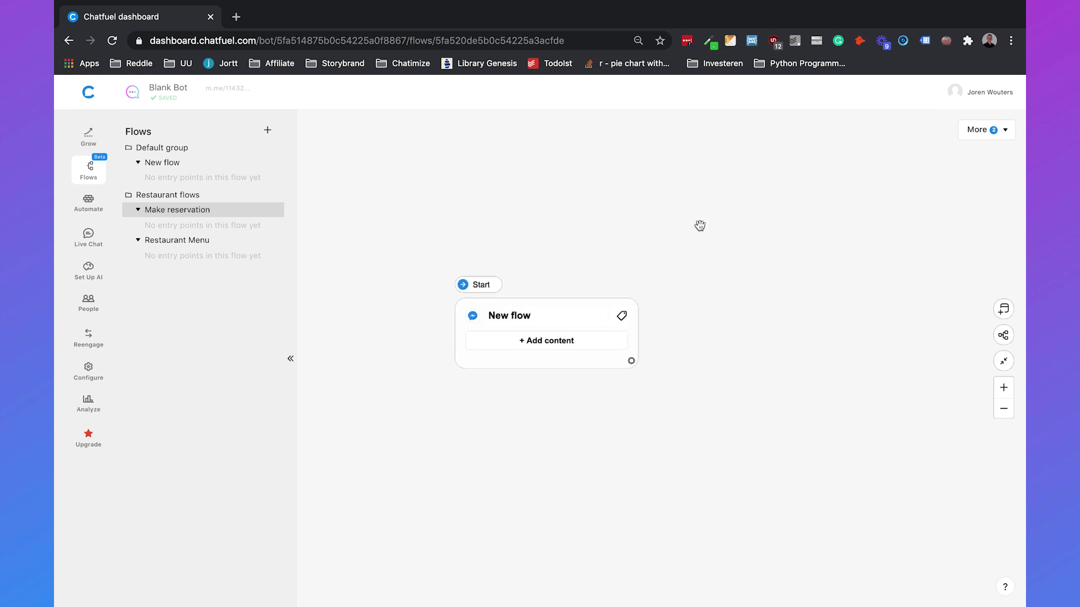
Step: Add a Text + Buttons message: 'Awesome, {{first name}}! You can give us a call or create a reservation on our website'
click(524, 344)
click(559, 353)
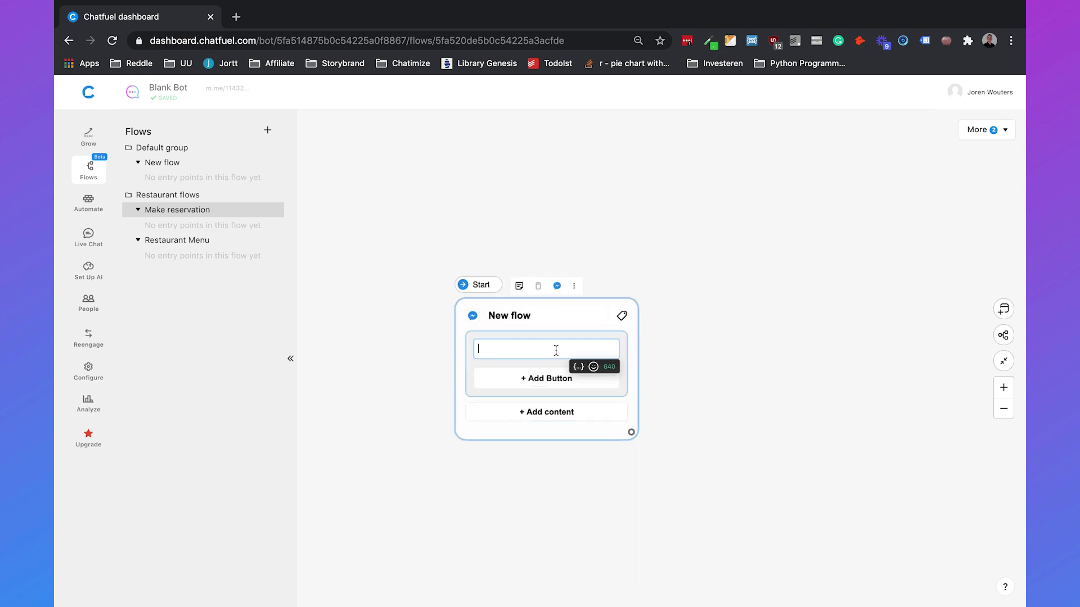
text(Awesome)
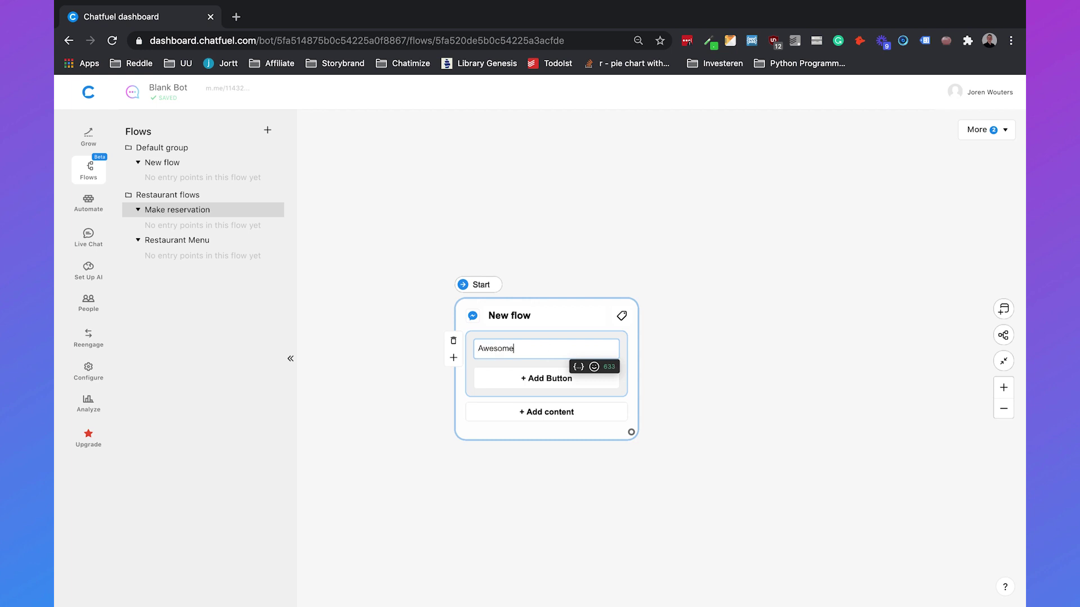
text(,)
click(578, 367)
text(first)
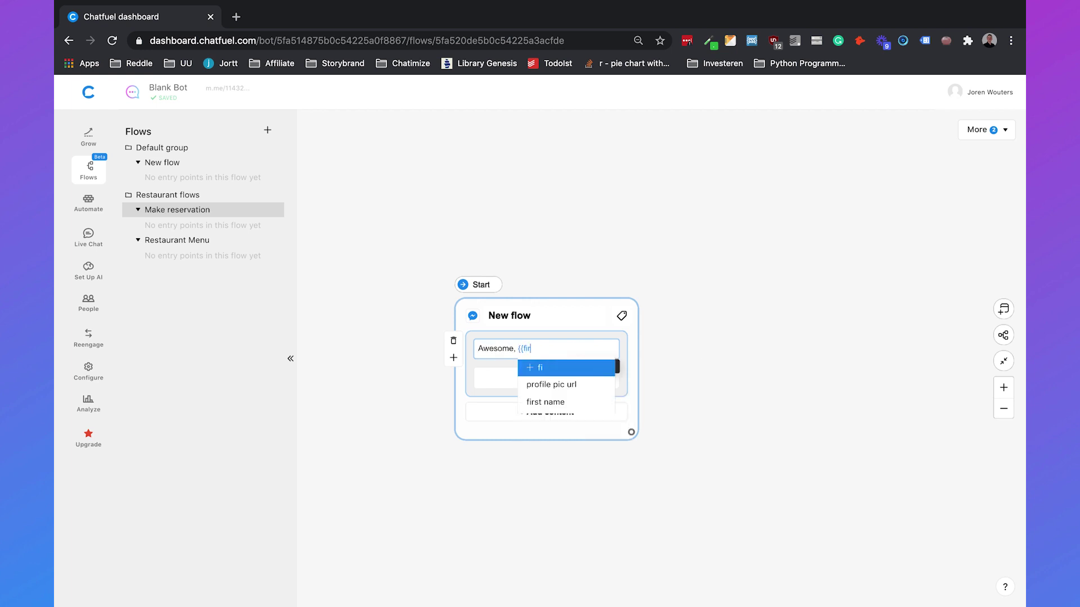
click(573, 385)
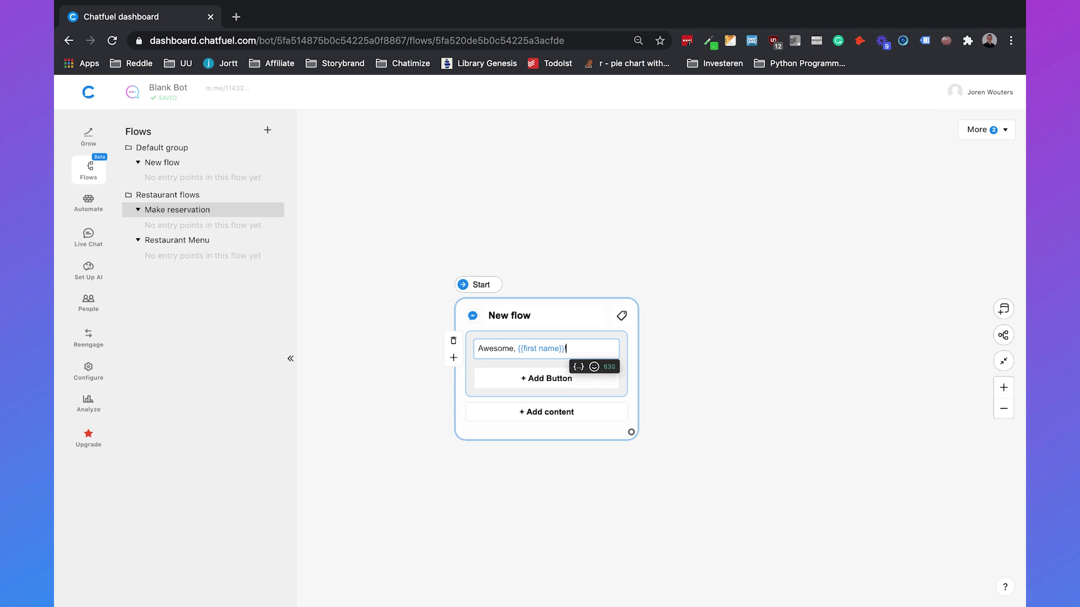
text(!)
key(Return)
text(You ca)
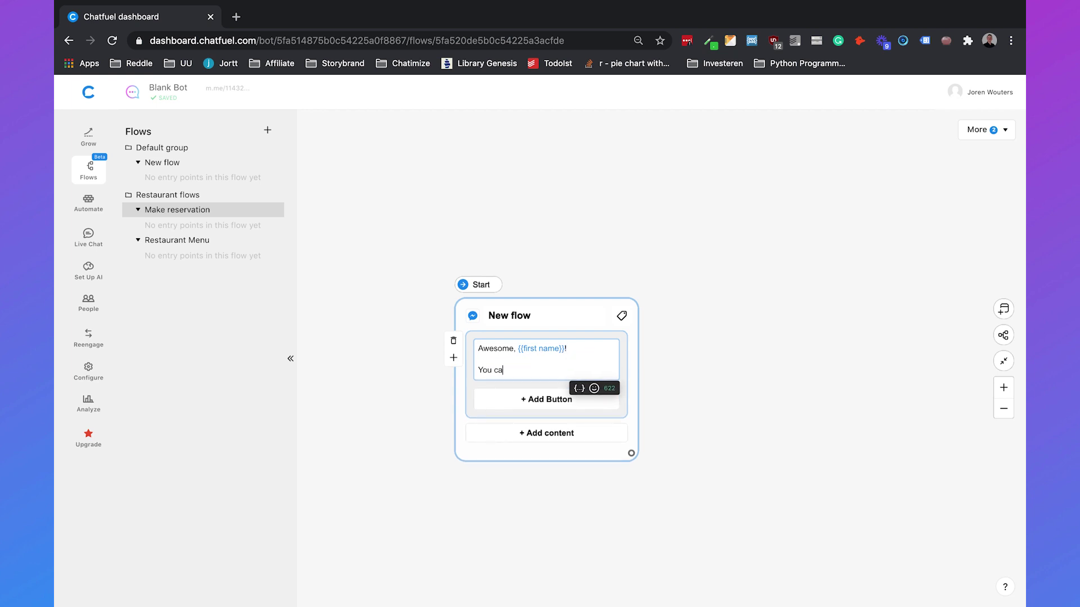
text(n give us a call or create a reservation on our webs)
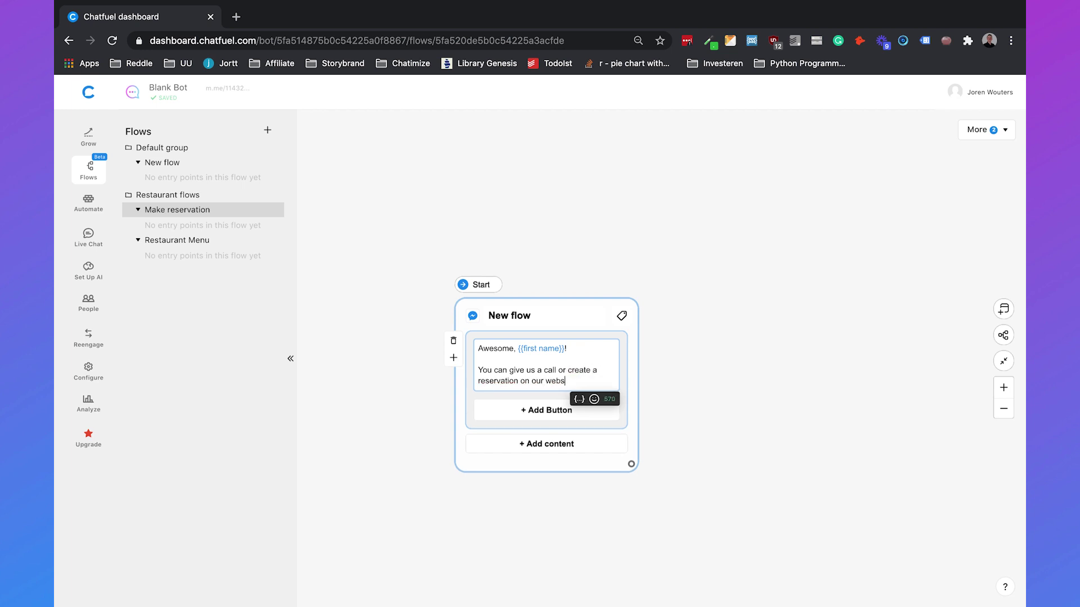
text(ite)
Step: Add a button titled with a telephone emoji and 'Call us'
click(547, 411)
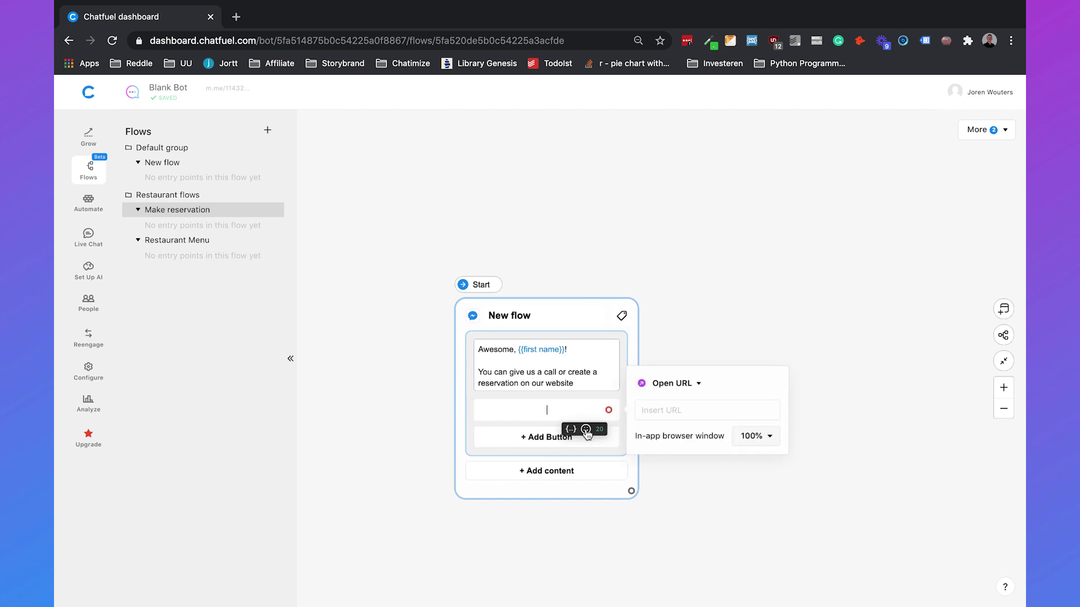
click(586, 430)
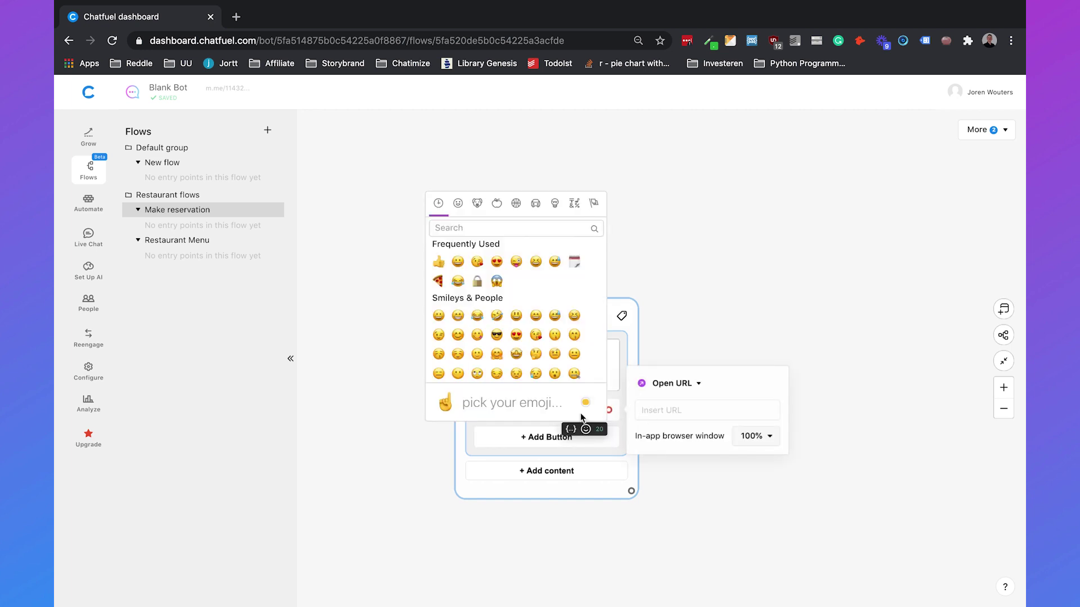
click(520, 227)
text(phone)
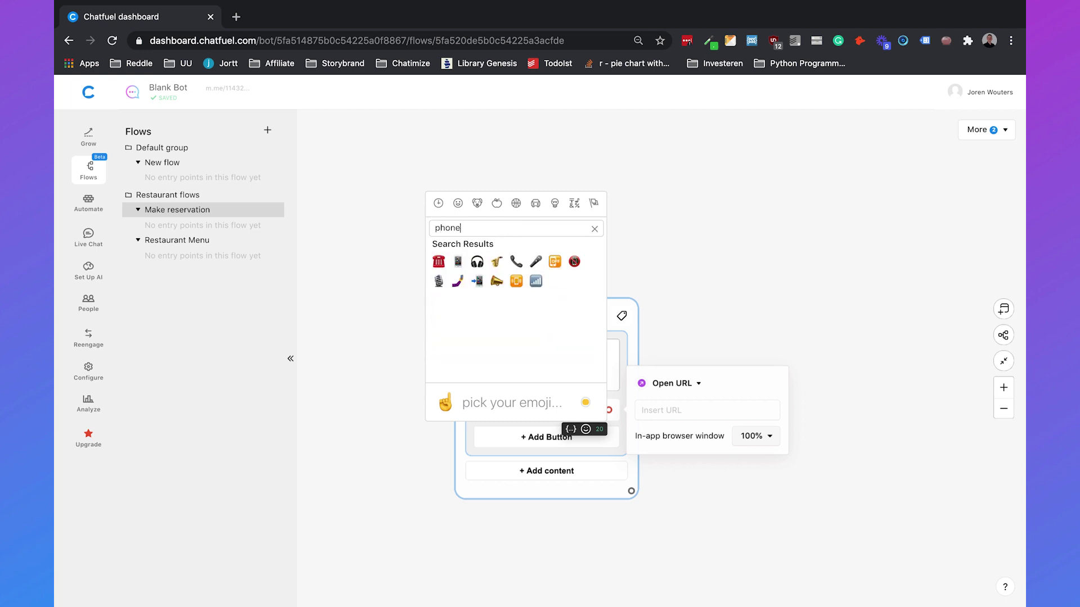
click(516, 262)
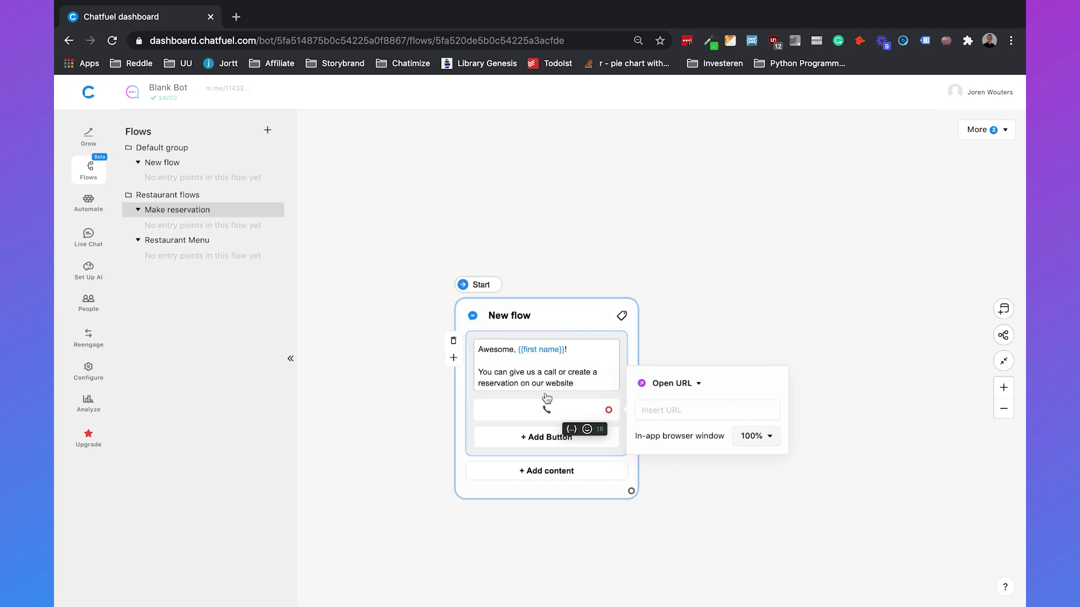
text(Call us)
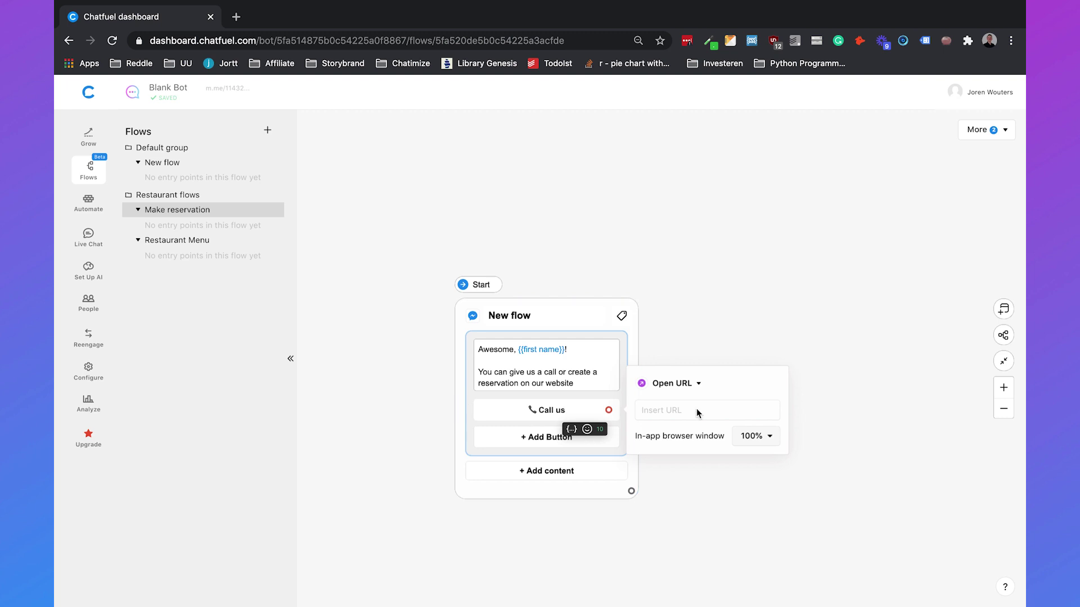
Step: Set the Call us button to dial a phone number with the Netherlands (+31) country code
click(698, 385)
click(695, 402)
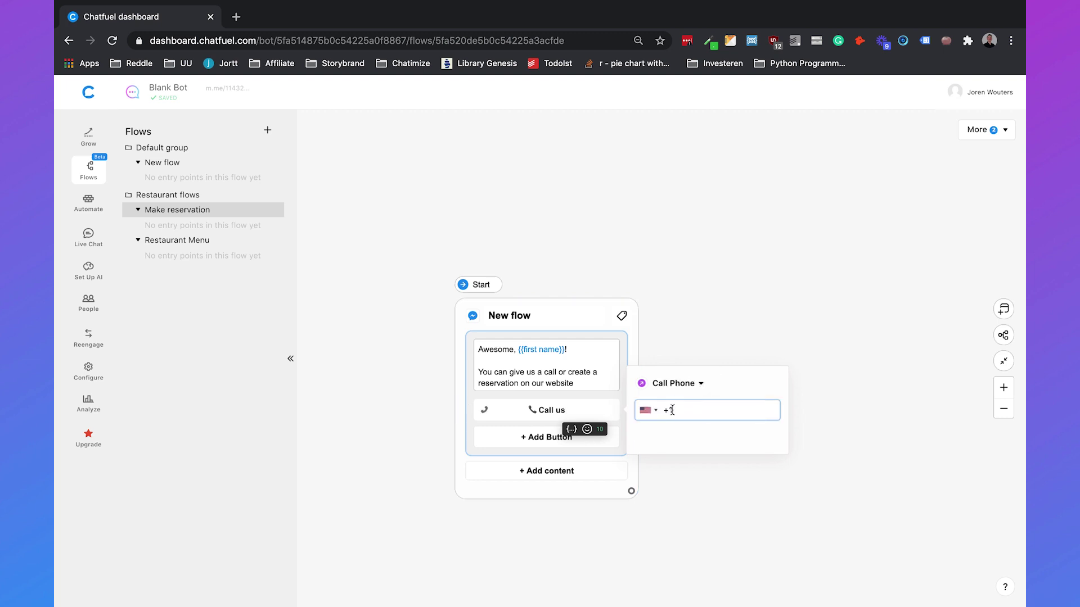
click(647, 410)
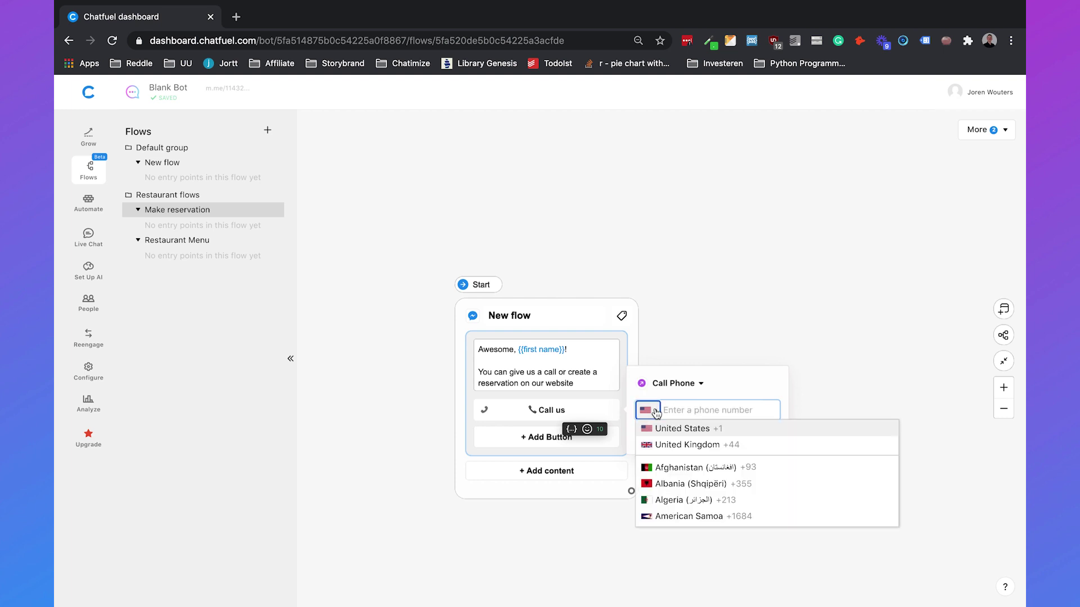
click(724, 413)
click(710, 461)
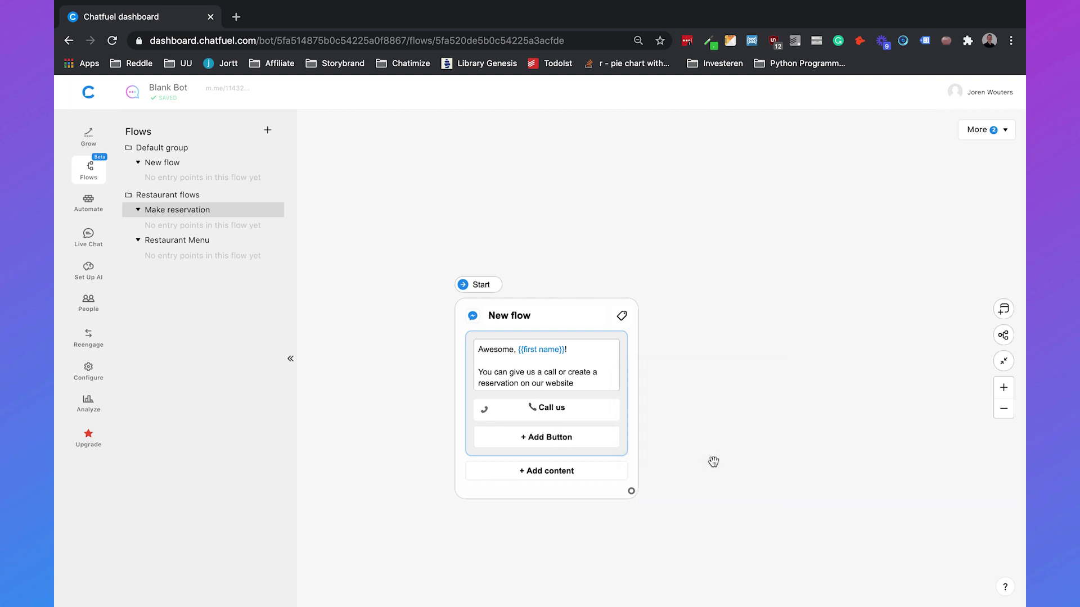
click(567, 410)
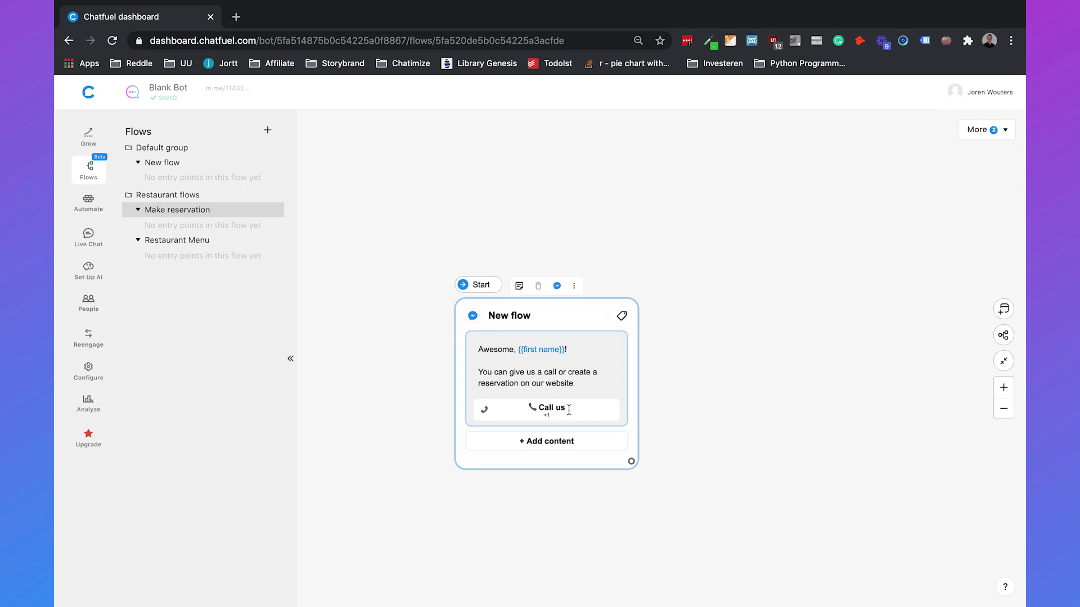
click(569, 410)
click(656, 410)
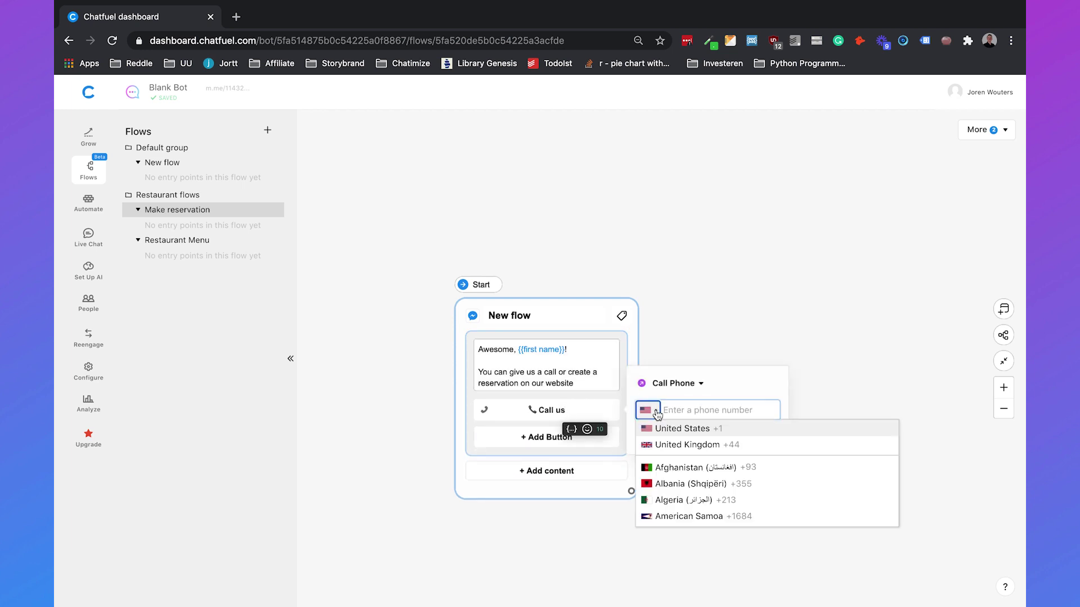
key(n)
key(e)
key(t)
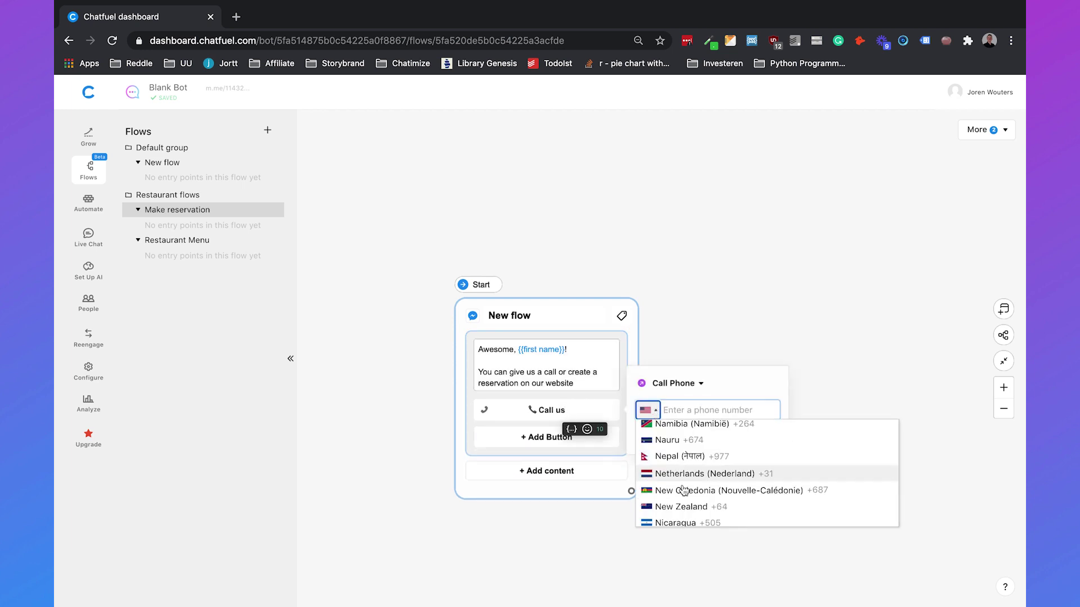
click(690, 478)
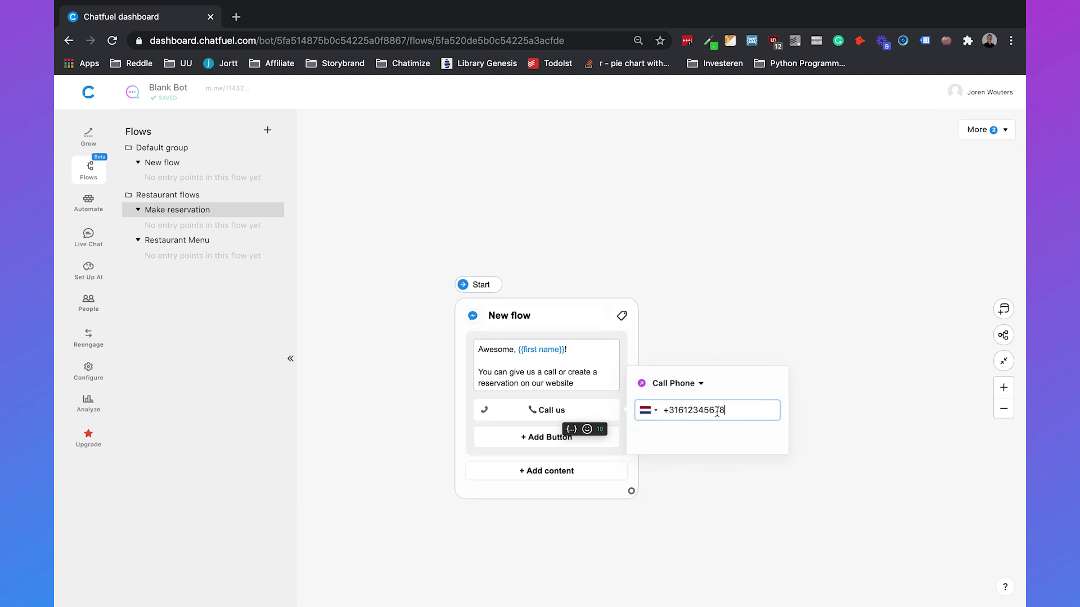
click(766, 516)
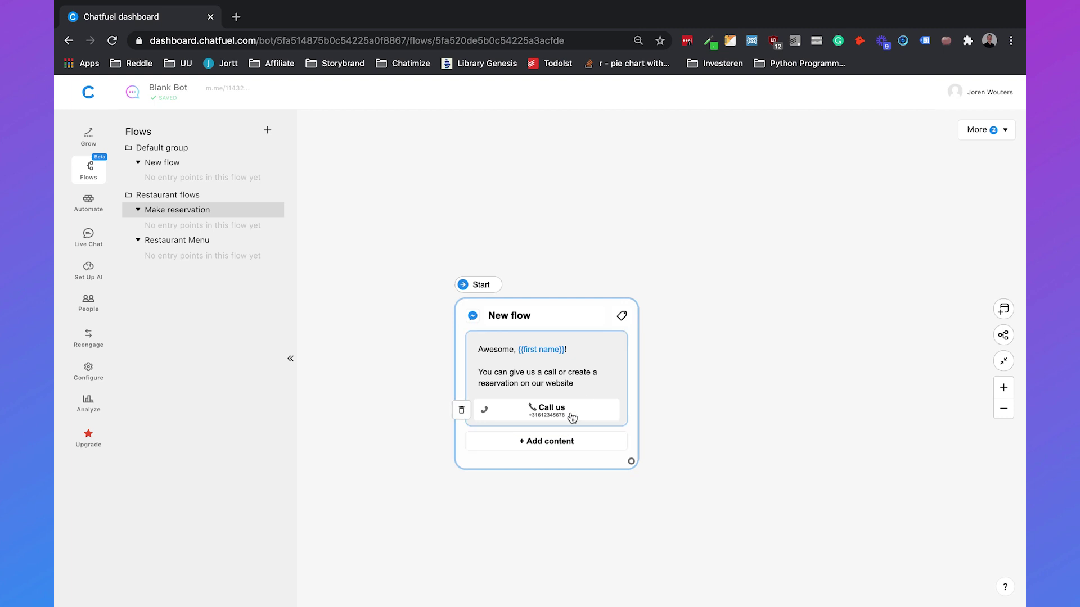
mouse_move(571, 415)
click(560, 436)
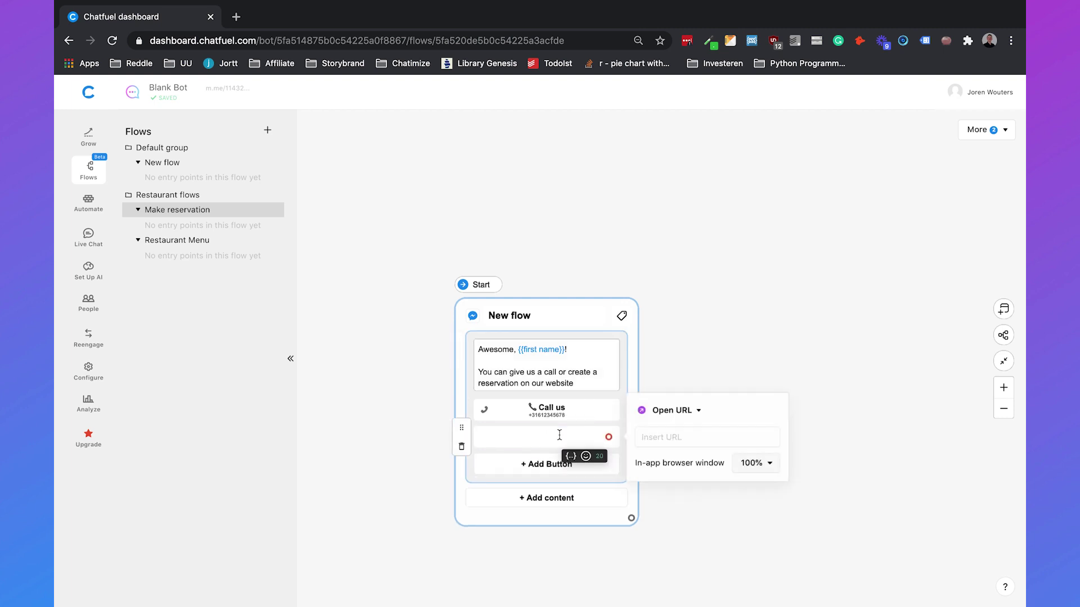
text(Go to our website)
click(661, 441)
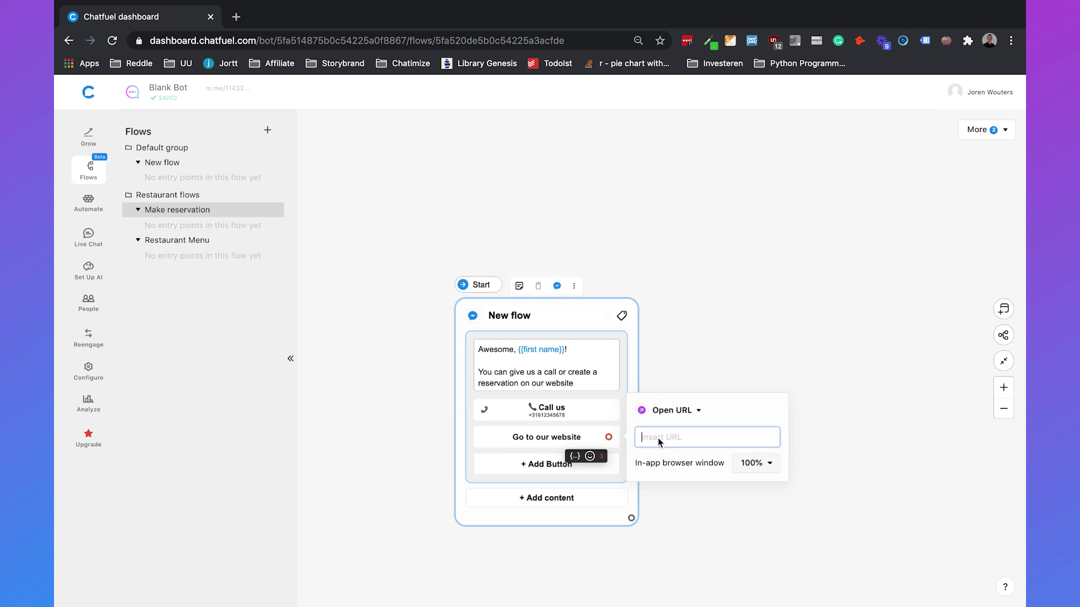
text(https://chatimize.com)
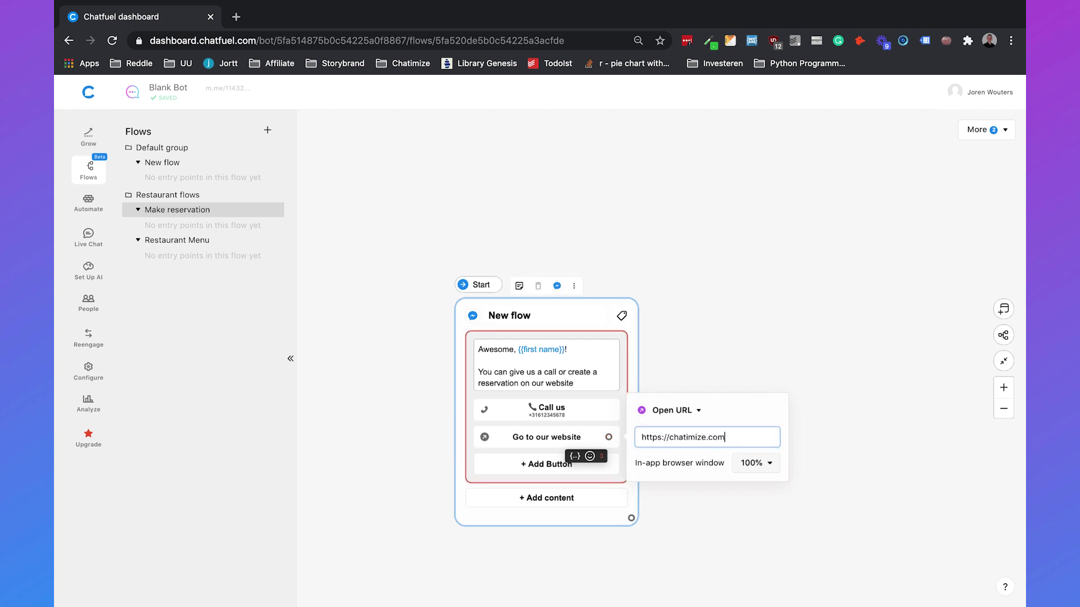
click(787, 313)
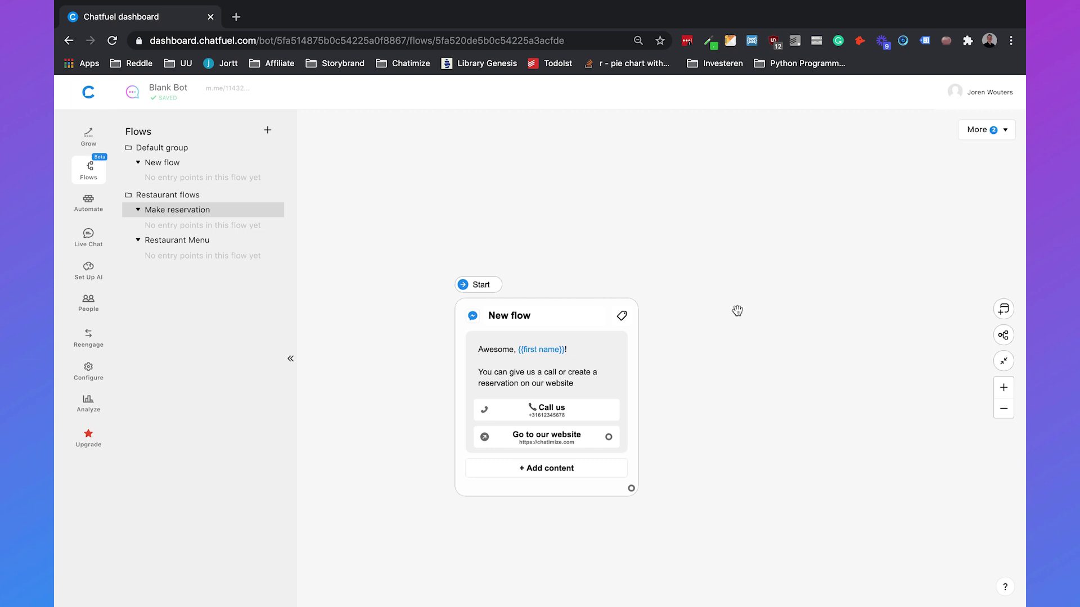
Step: In the Welcome Message, redirect the 'See our menu' button to the Restaurant Menu flow
click(87, 204)
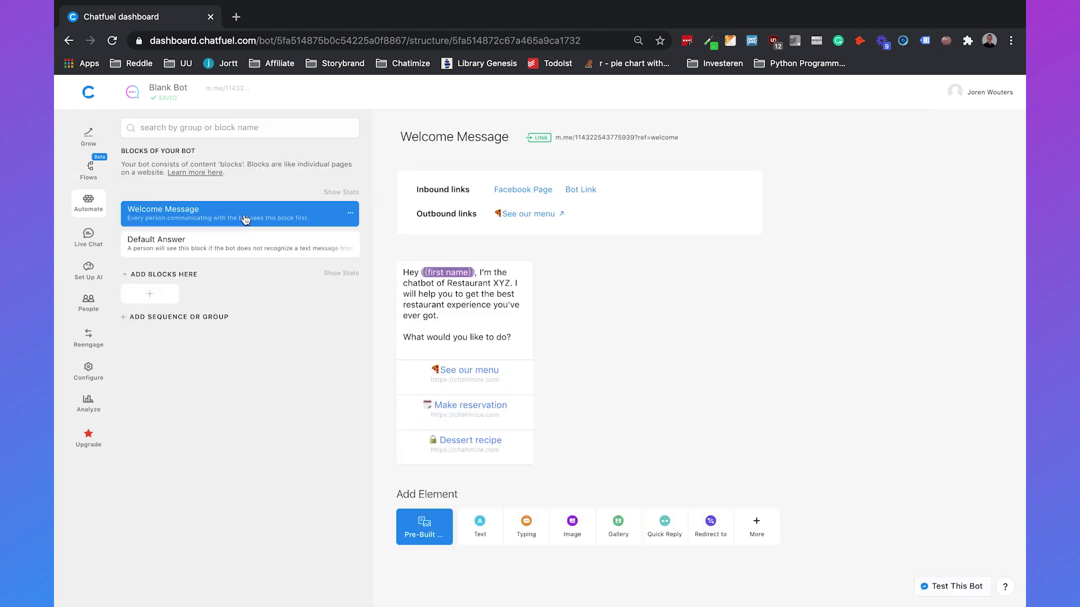
click(496, 384)
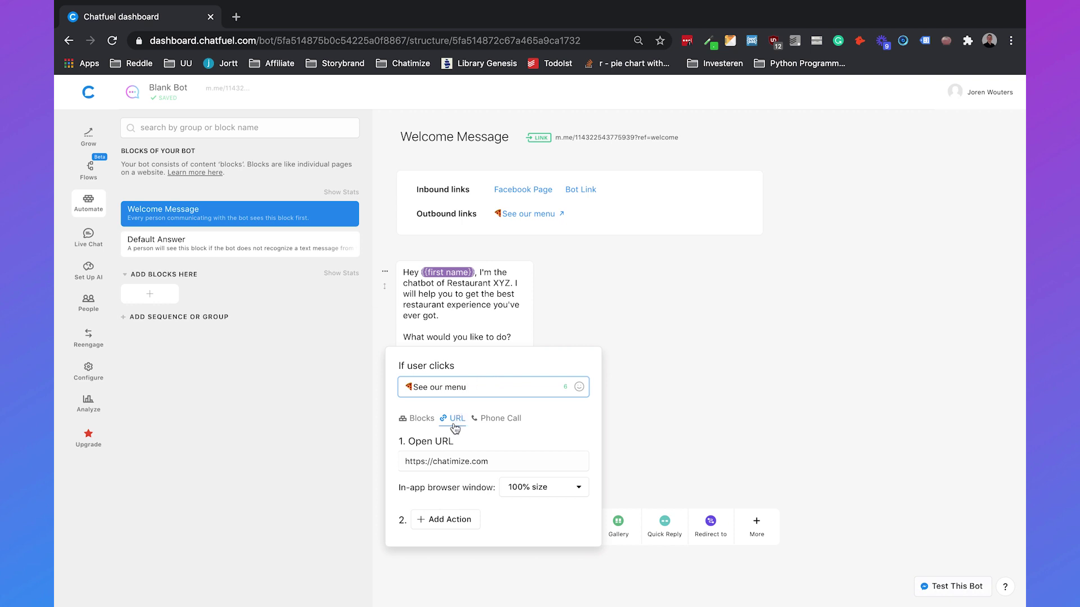
click(408, 423)
click(426, 472)
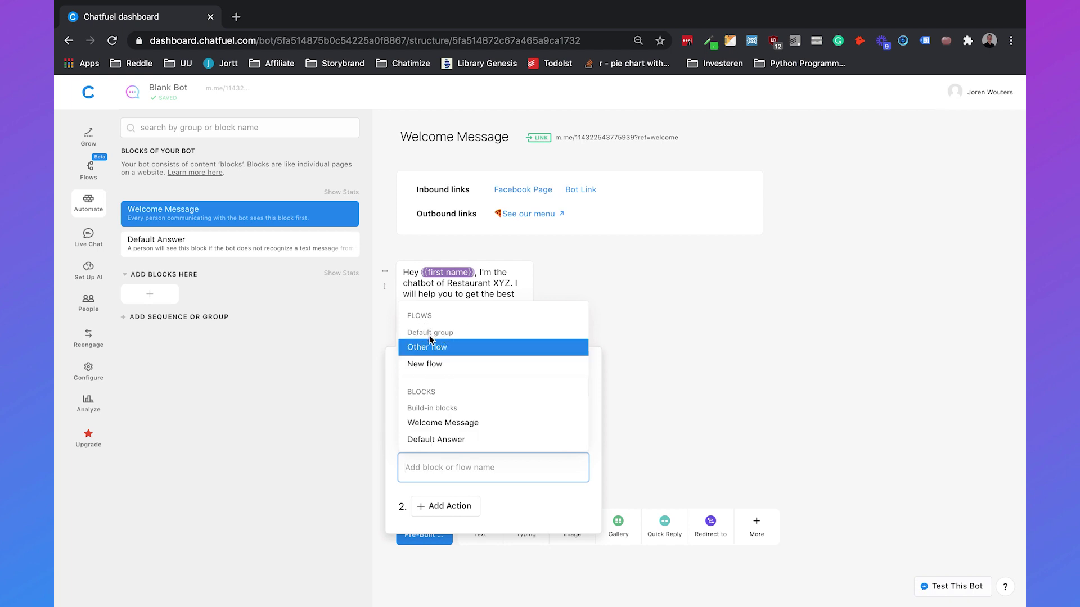
click(714, 335)
key(super+r)
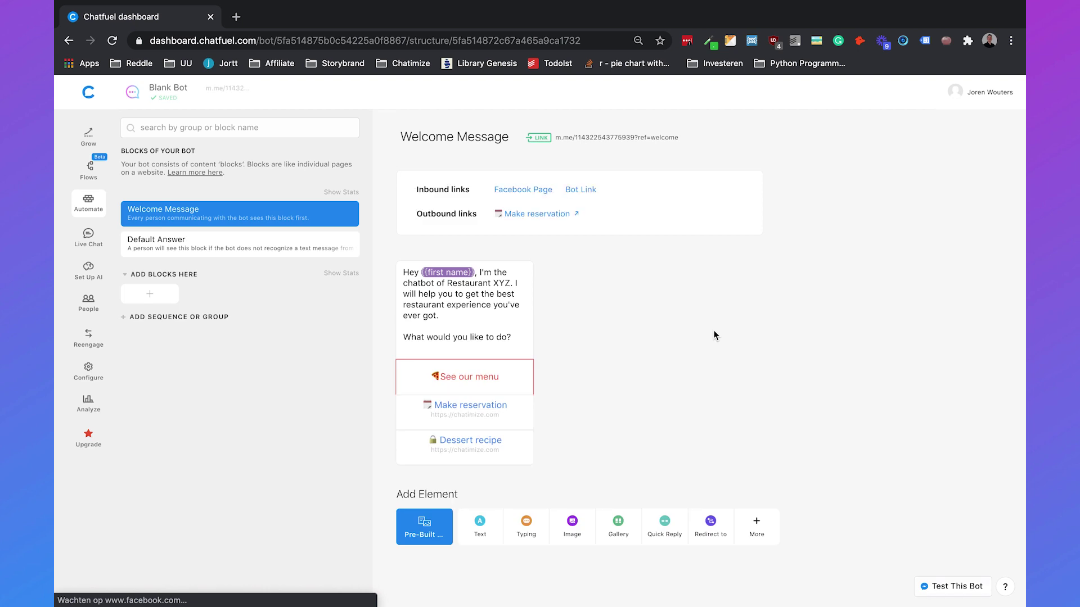
click(503, 374)
click(449, 463)
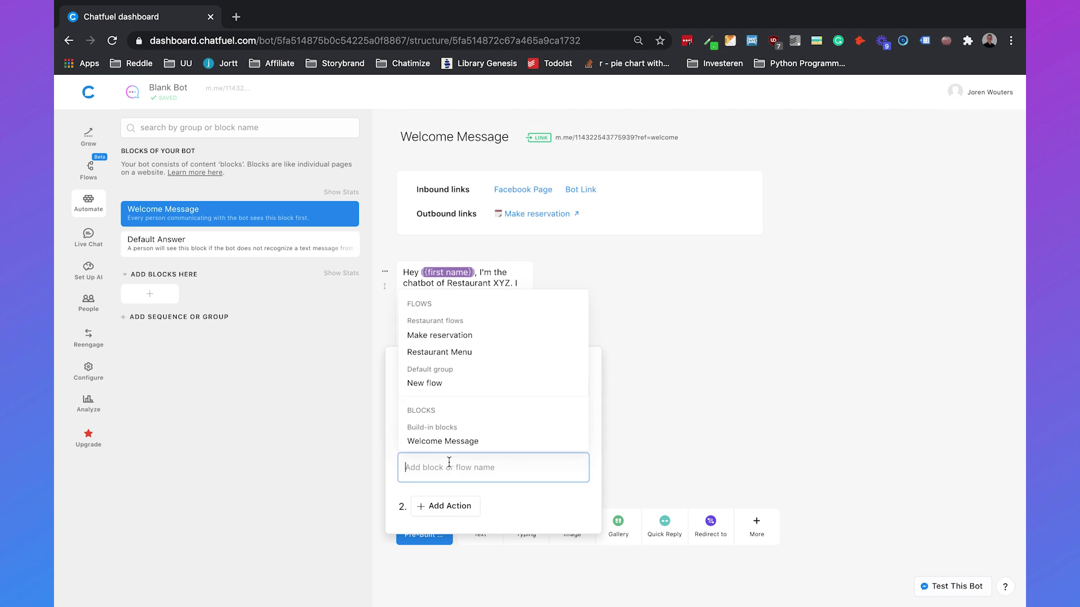
click(454, 352)
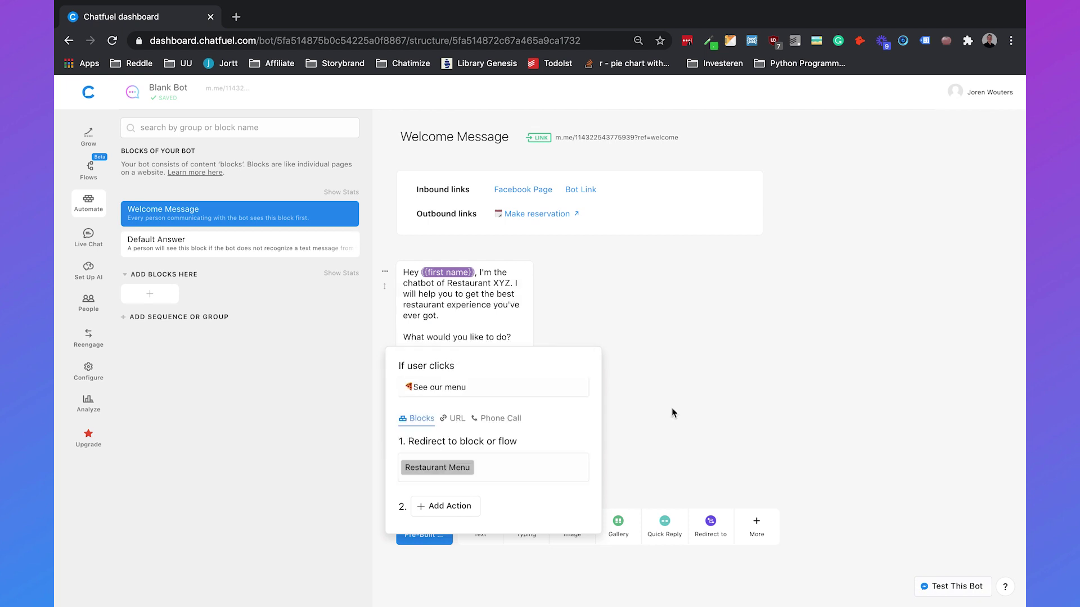
click(701, 393)
Step: Redirect the 'Make reservation' button to the Make reservation flow
click(481, 414)
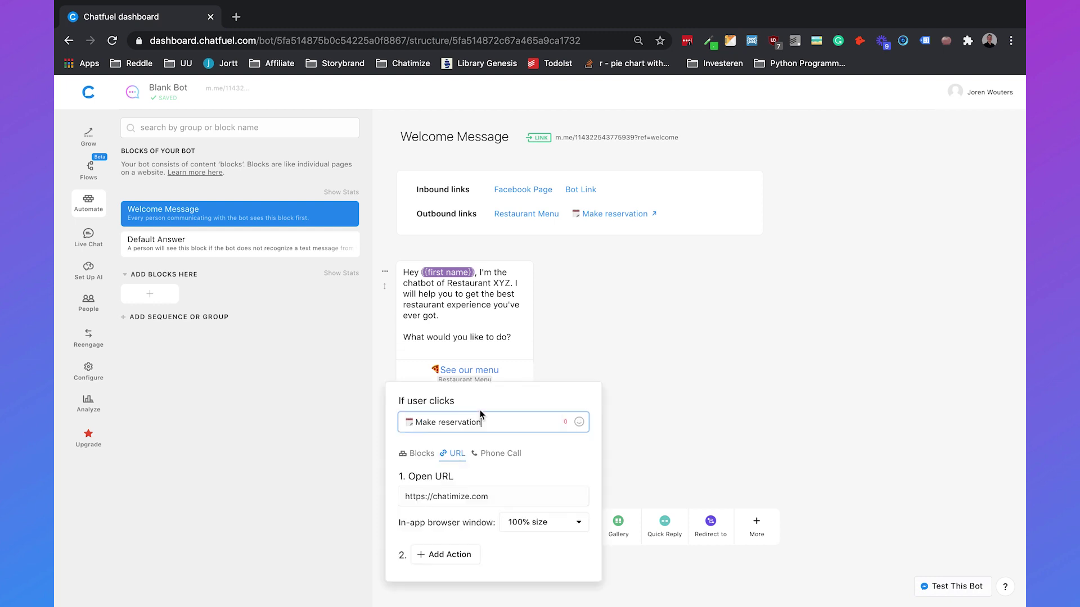
click(427, 453)
click(435, 503)
text(make)
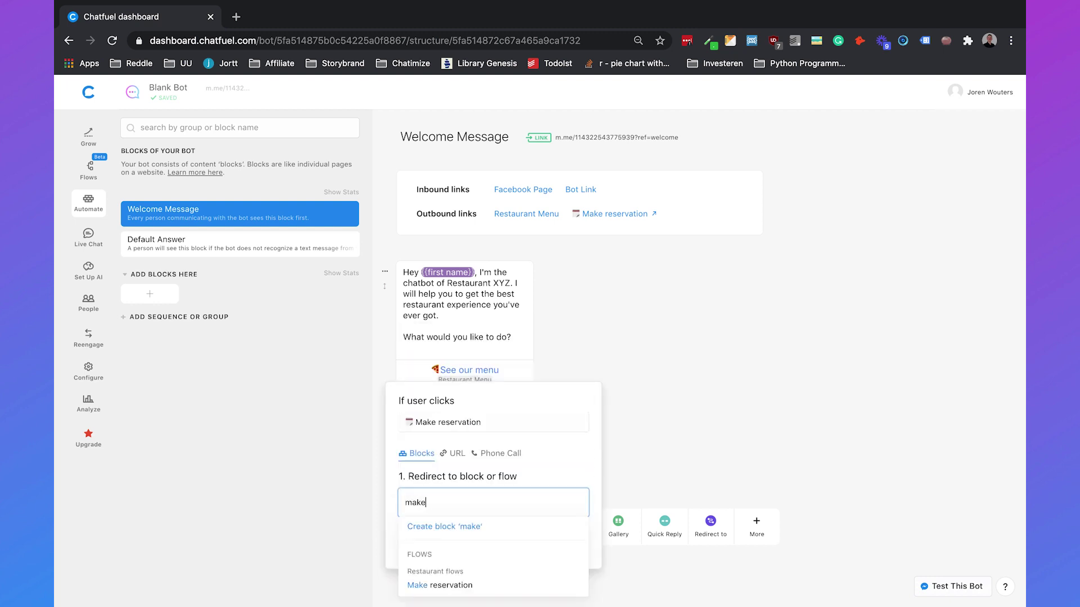
click(442, 585)
click(693, 447)
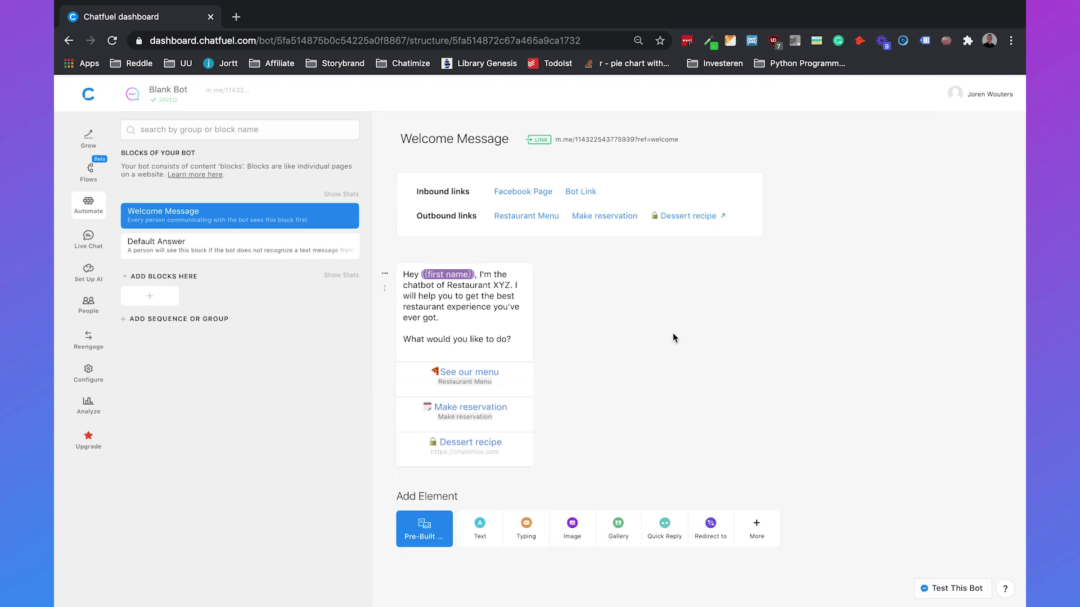
Step: Copy the Welcome Message's bot URL from its LINK settings and open a new browser tab
click(943, 591)
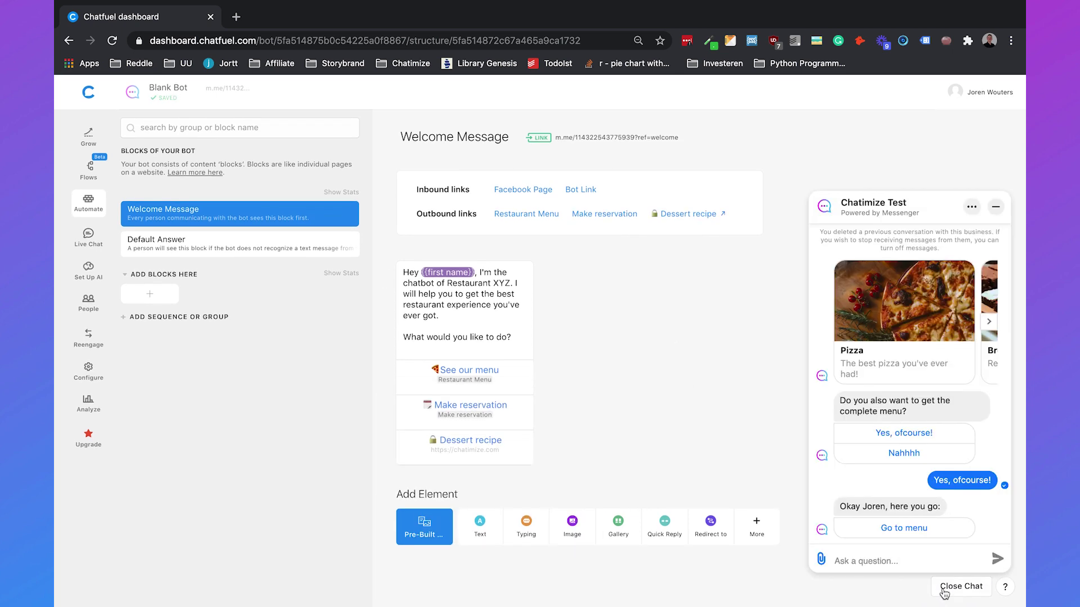
click(944, 589)
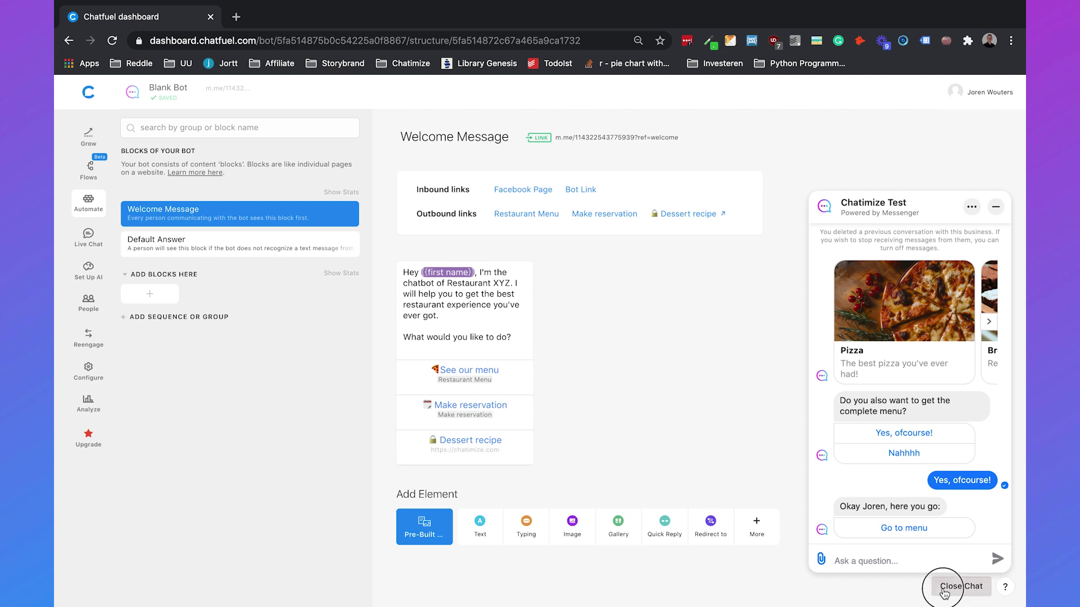
click(537, 139)
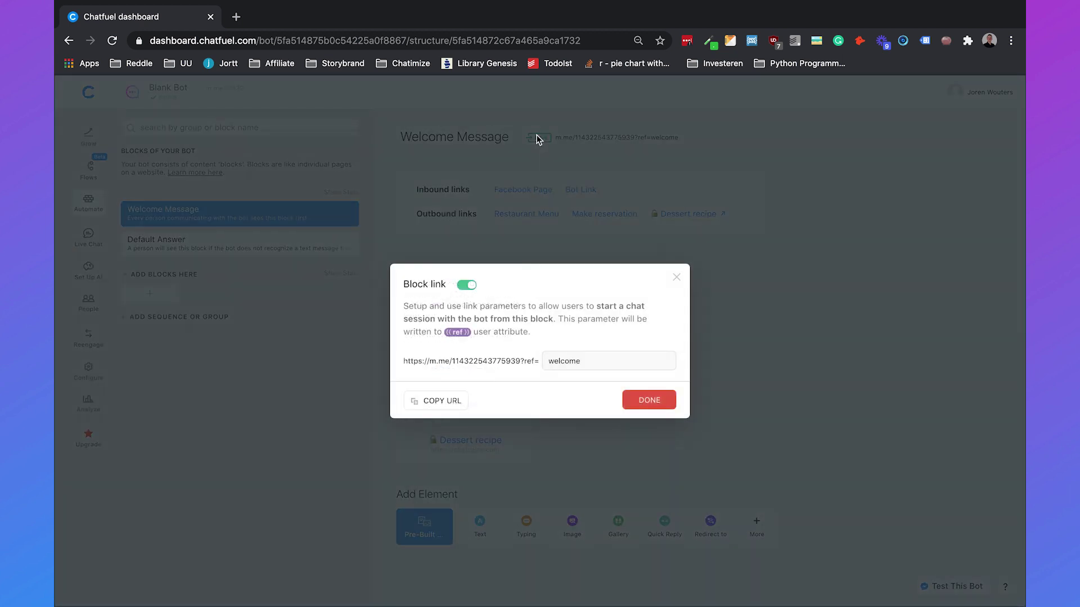
click(450, 401)
click(236, 16)
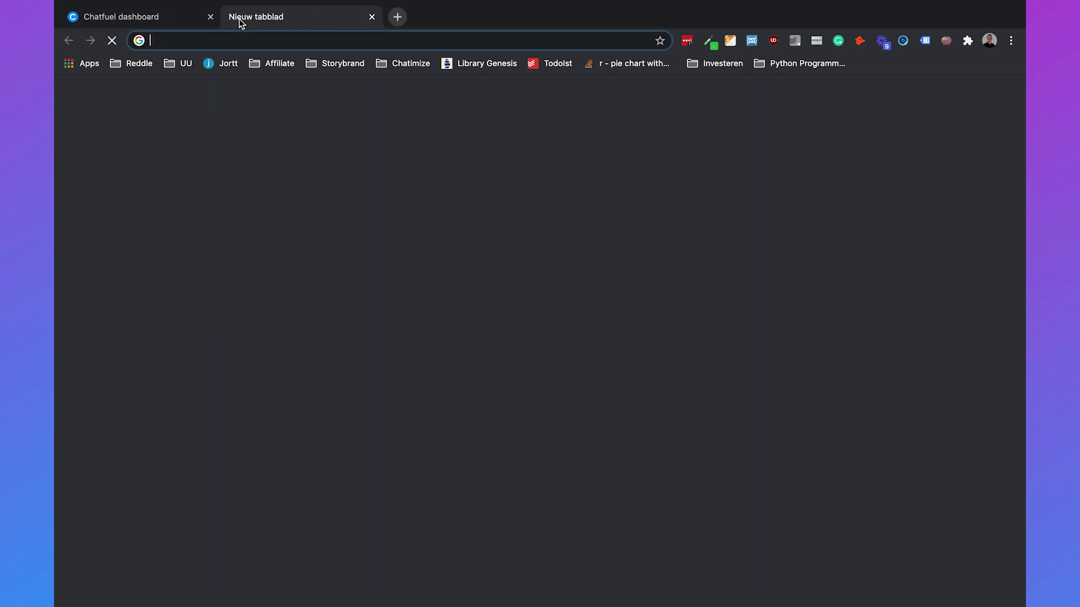
Step: Load the copied m.me bot link and send 'See our menu' to see the famous meals reply
key(ctrl+v)
key(Return)
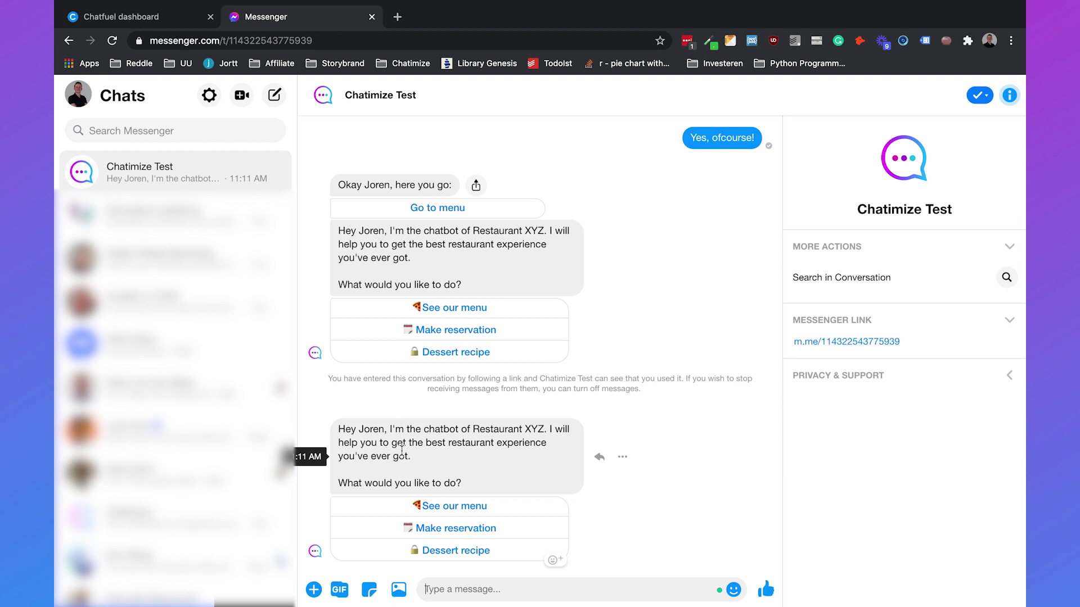
click(477, 508)
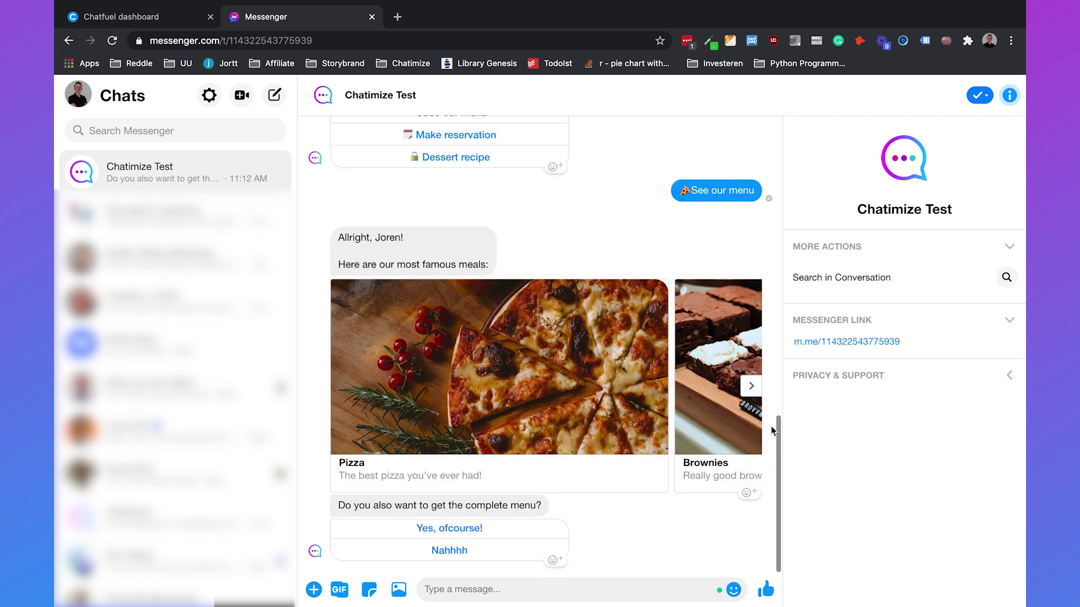
scroll(643, 401, up, 3)
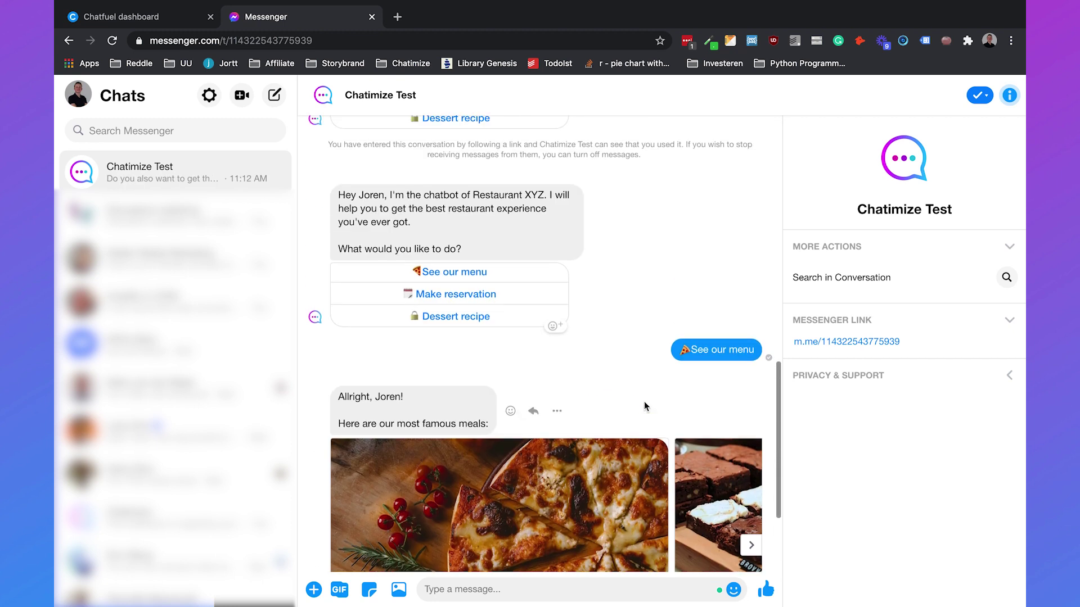
Step: Send 'Make reservation' and test the Call us button, then close the phone-call tab
click(461, 296)
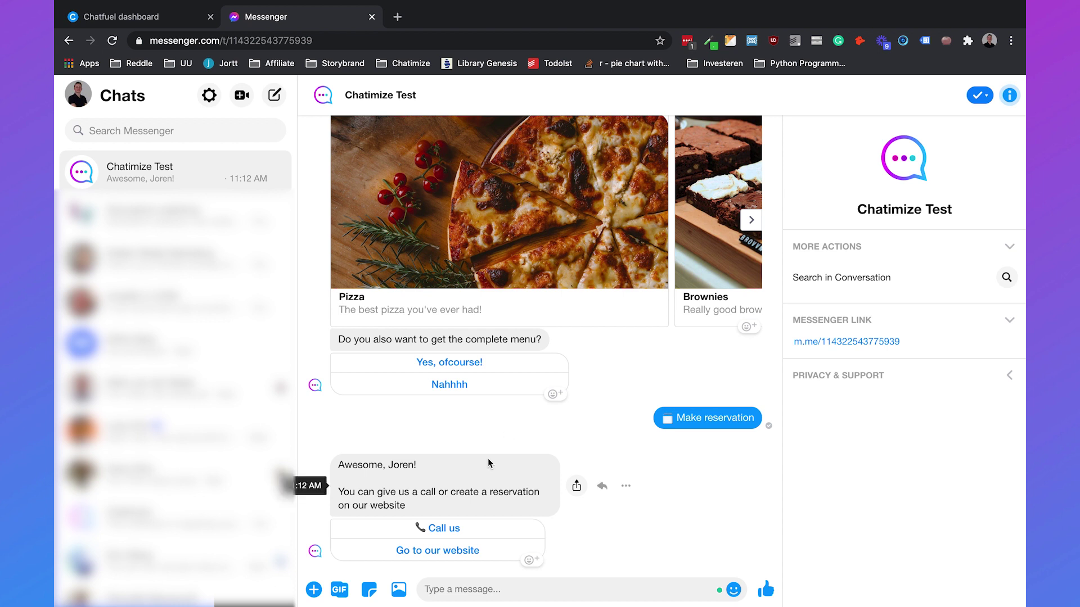
click(428, 527)
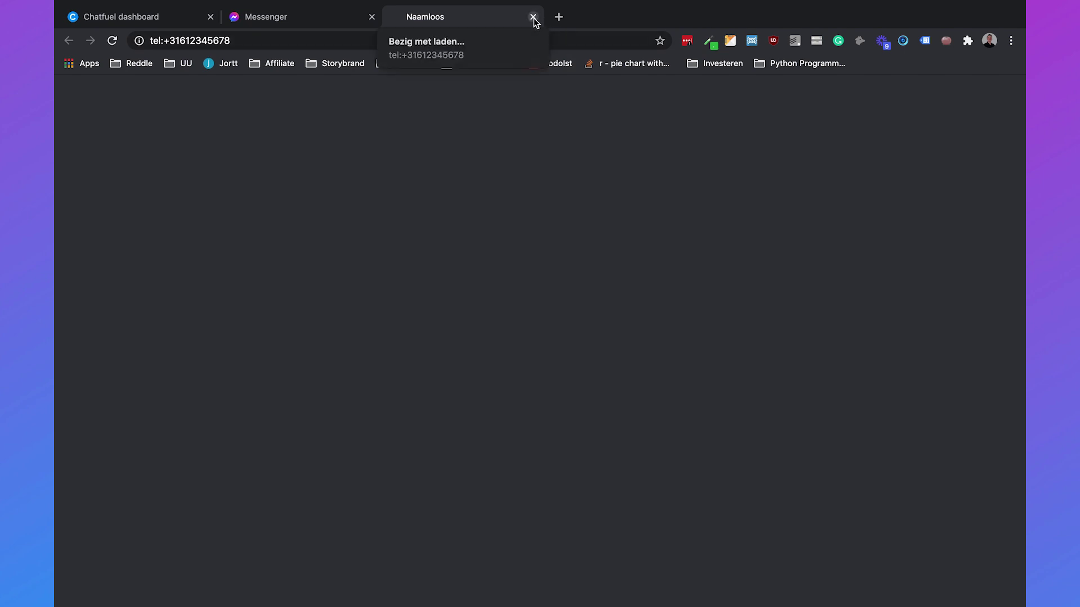
click(533, 17)
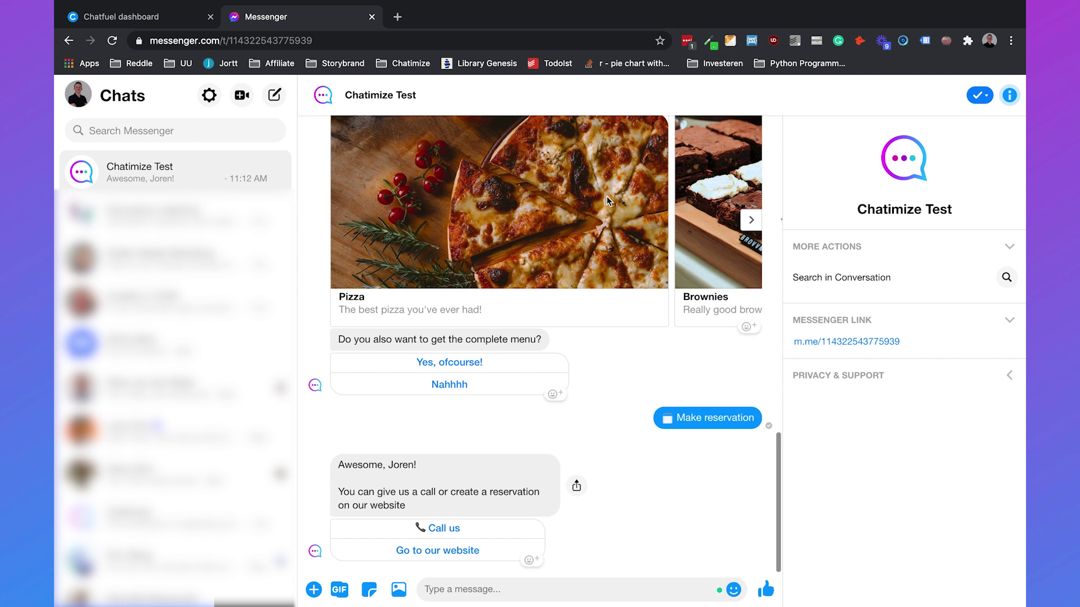